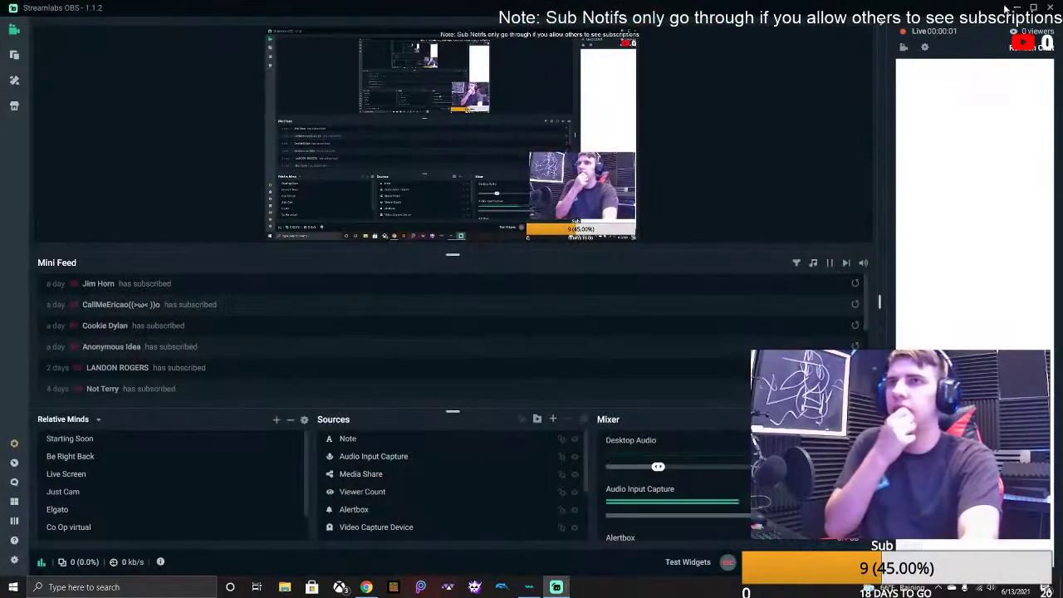
Minimize Streamlabs OBS to reveal the Windows desktop
left_click(1007, 8)
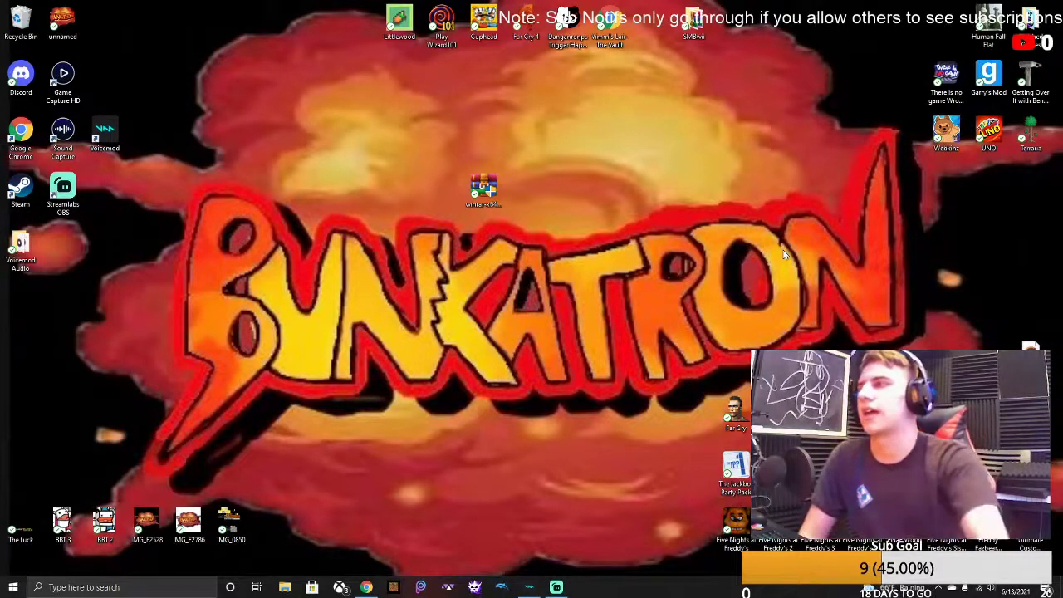
Move the WinRAR installer beside SMBwii on the desktop, then close the Real-Time Corruptor window
left_click_drag(501, 192, 737, 32)
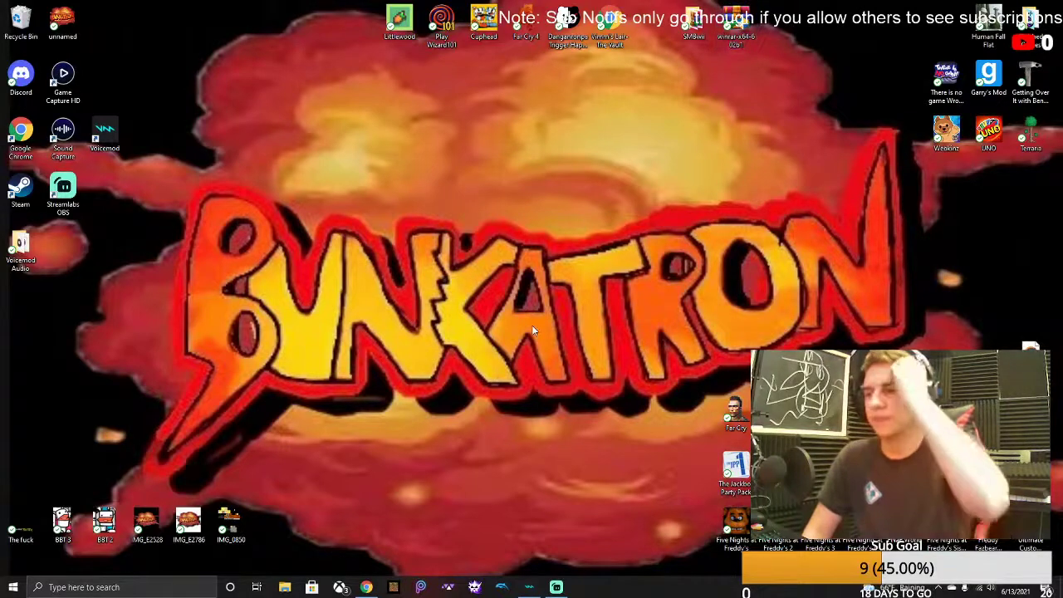
left_click(565, 295)
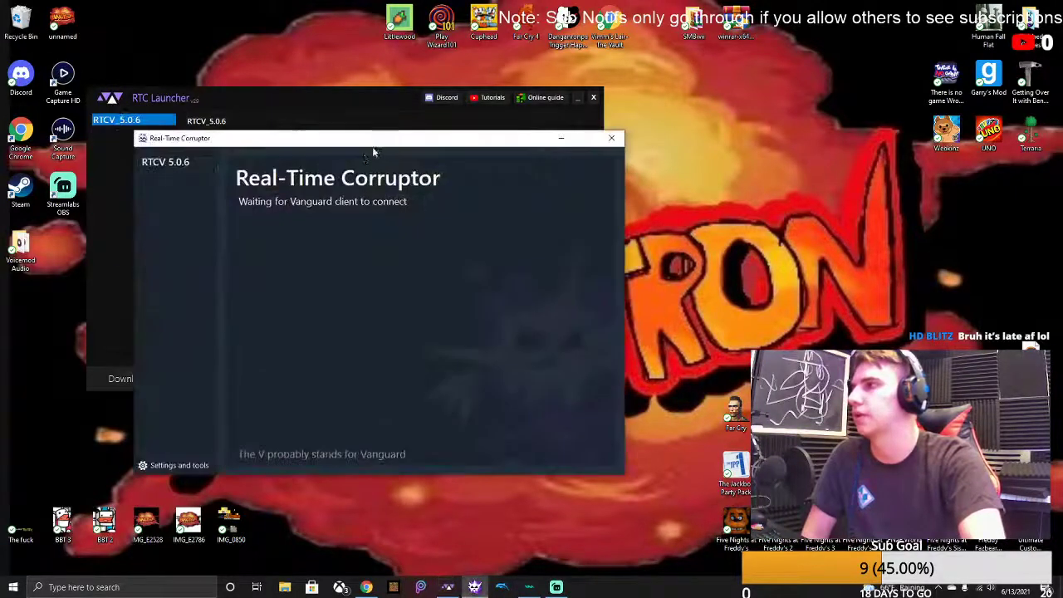
left_click(613, 139)
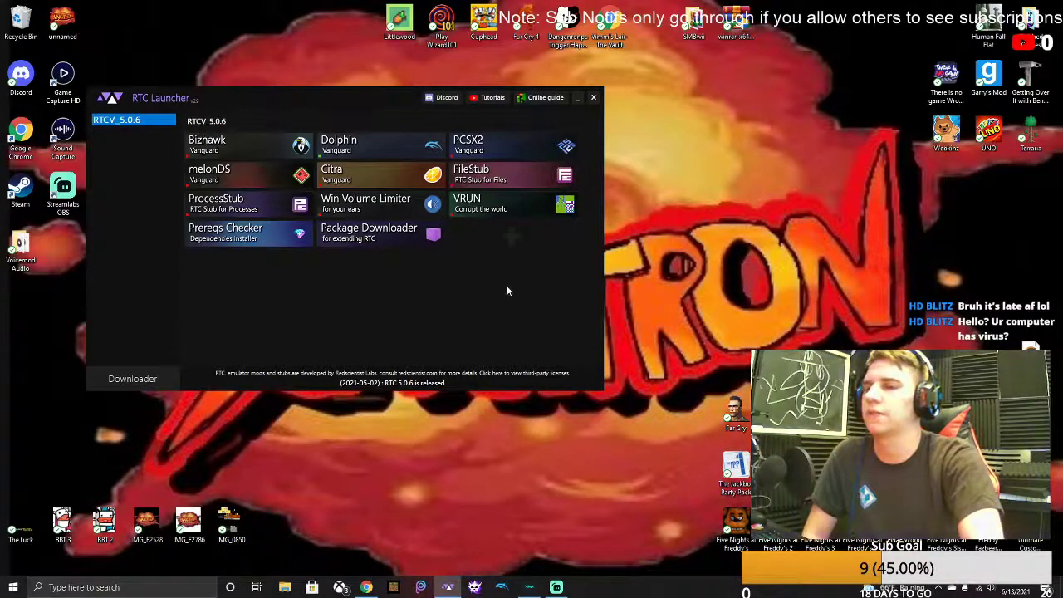
double_click(18, 151)
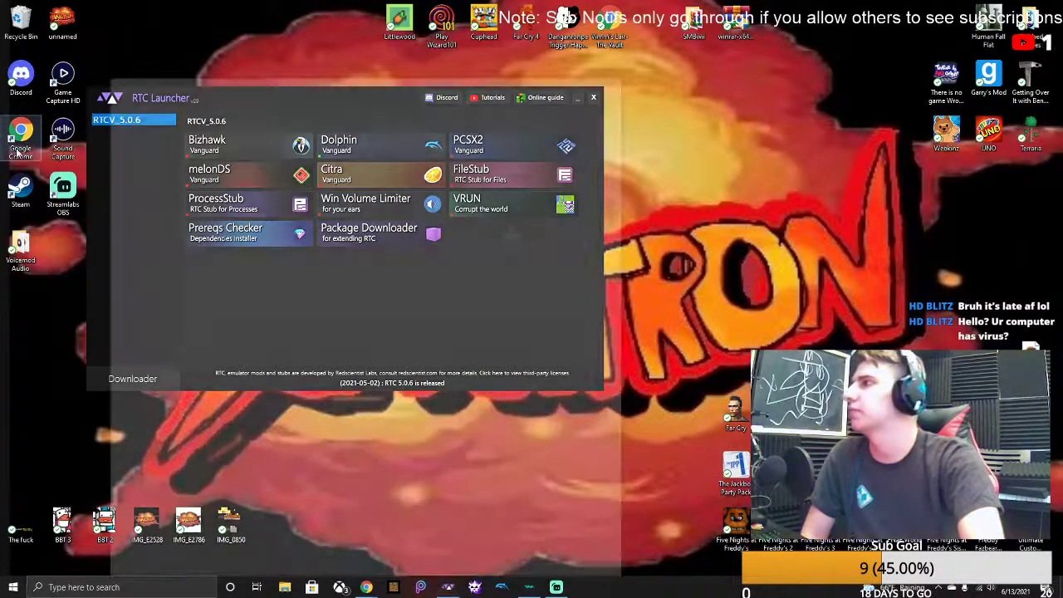
type("RTC")
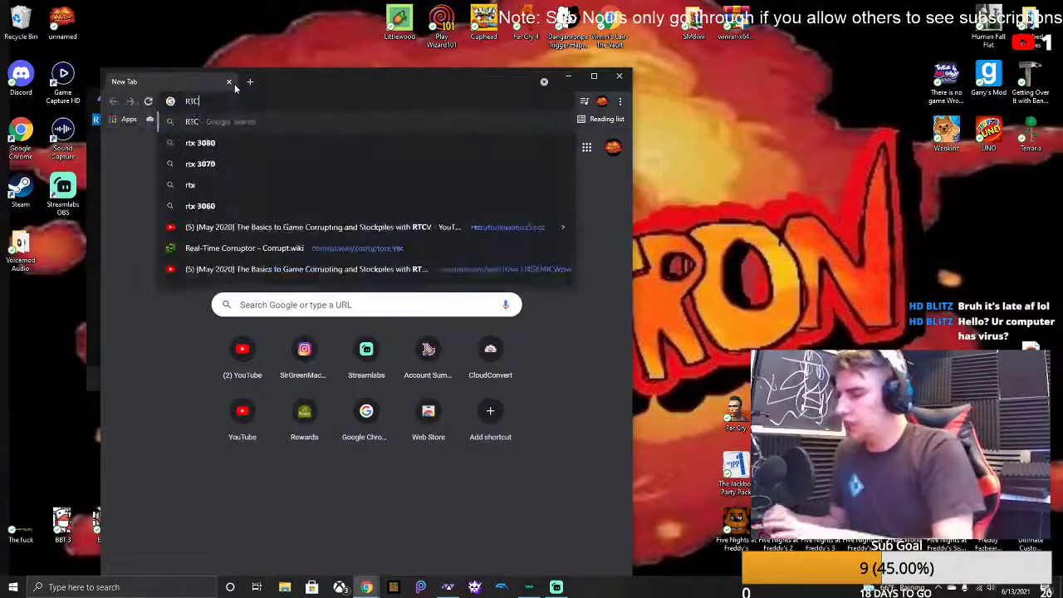
type(" Launc")
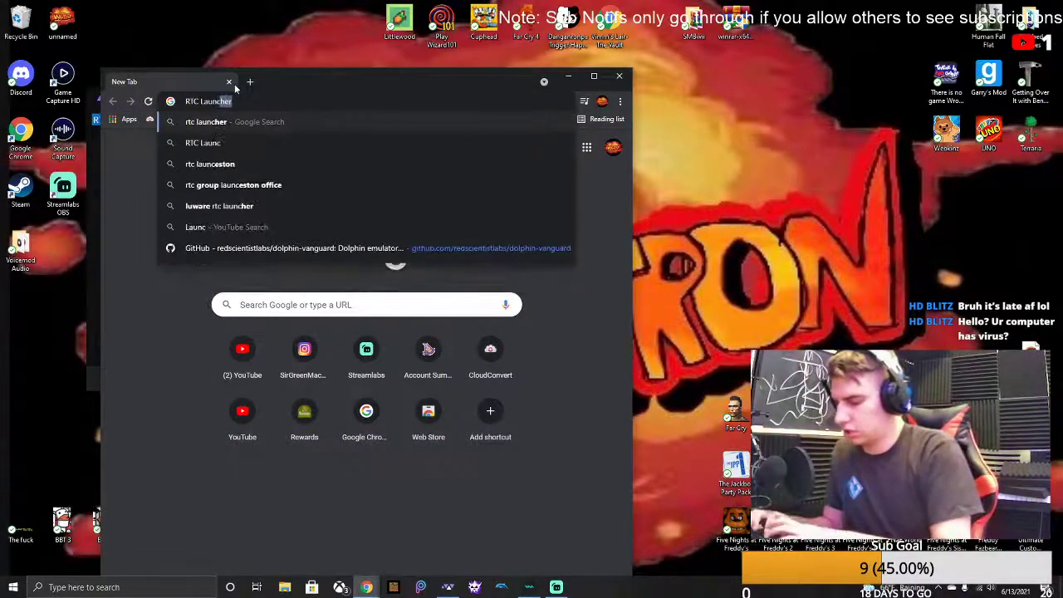
type("her")
key("Return")
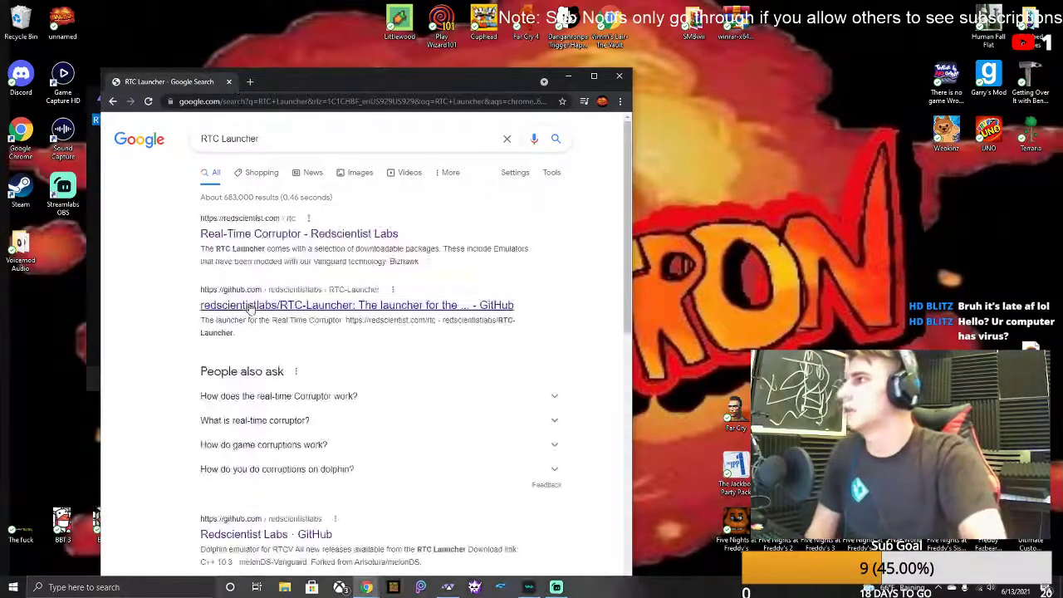
left_click(266, 234)
scroll(401, 247, "down", 1)
scroll(400, 243, "down", 8)
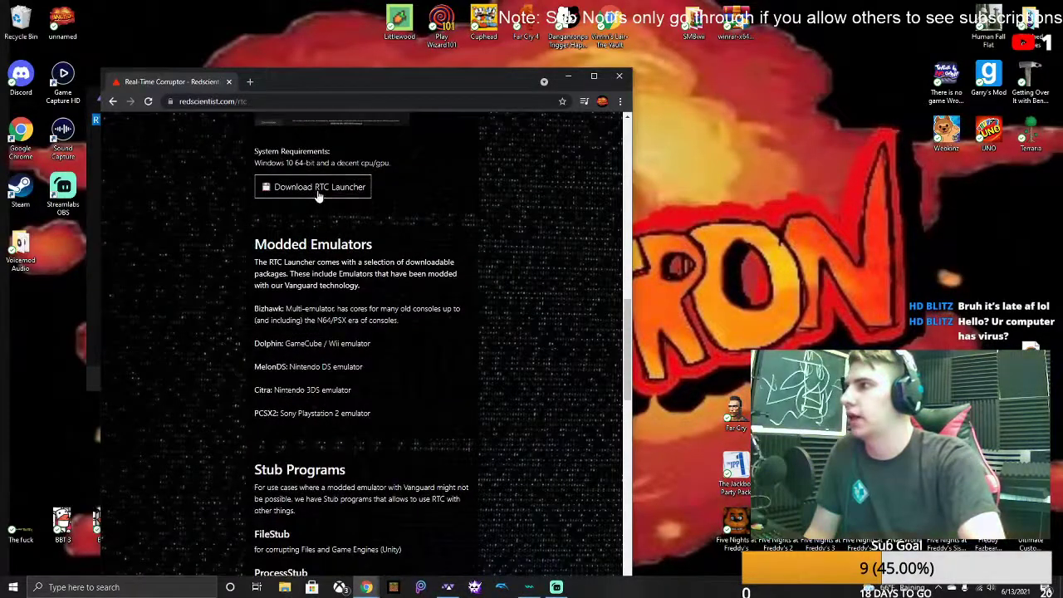
left_click(619, 76)
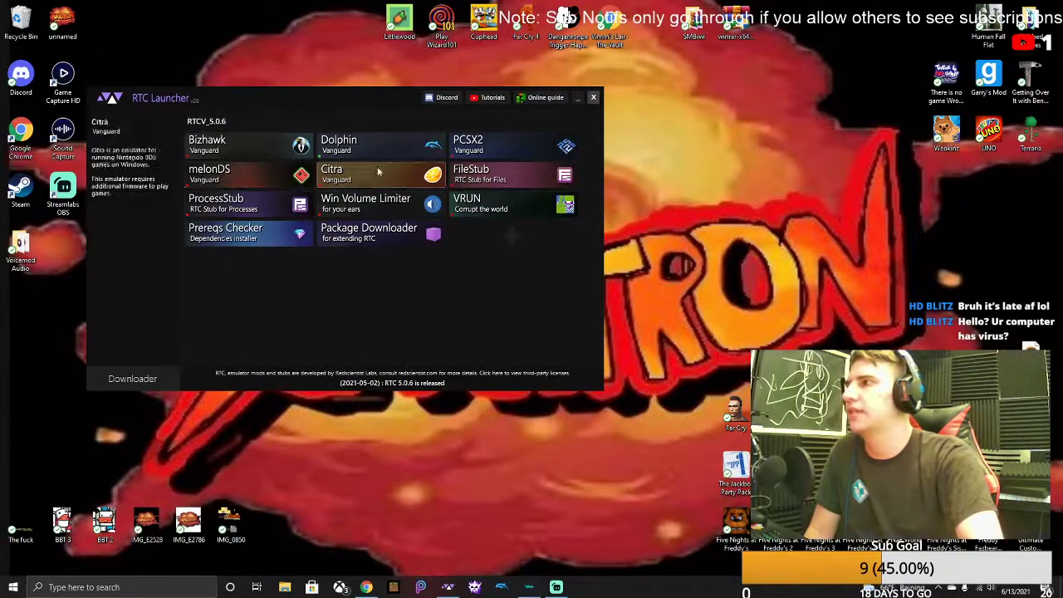
Close the Real-Time Corruptor window from the taskbar, then close RTC Launcher
left_click(475, 589)
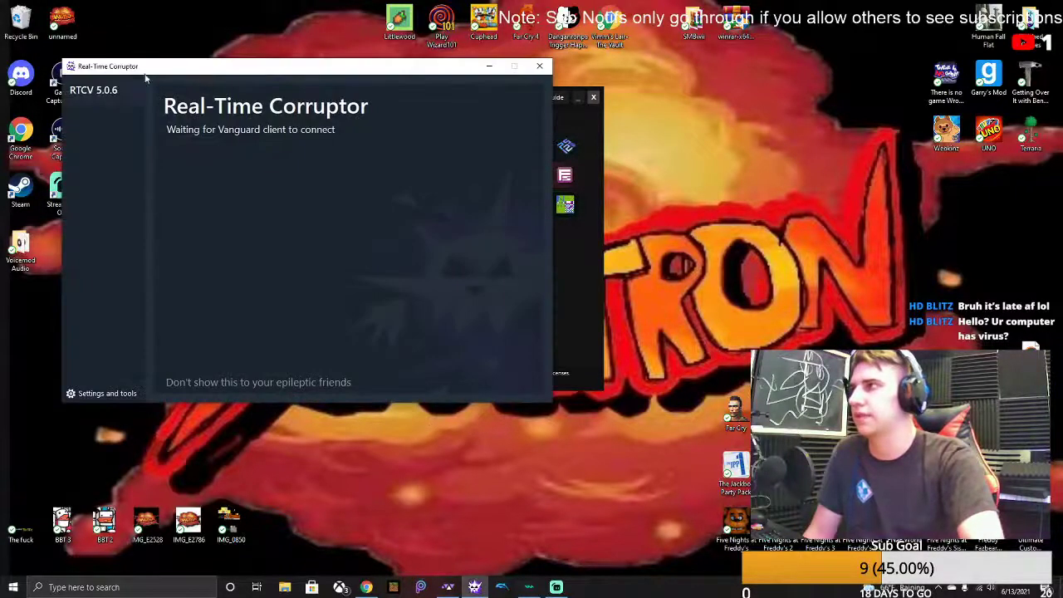
left_click(540, 64)
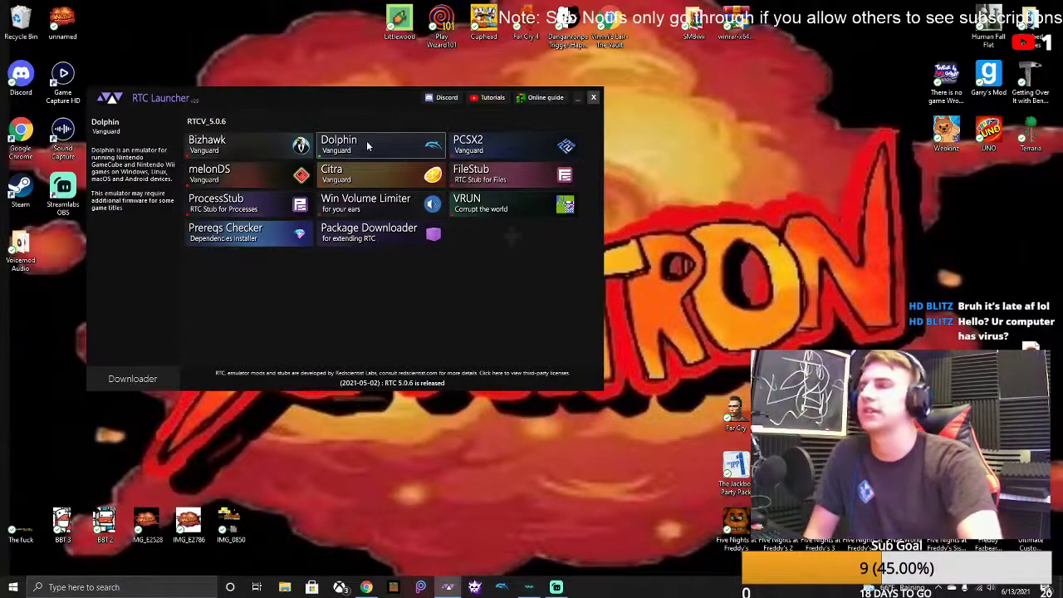
left_click(593, 97)
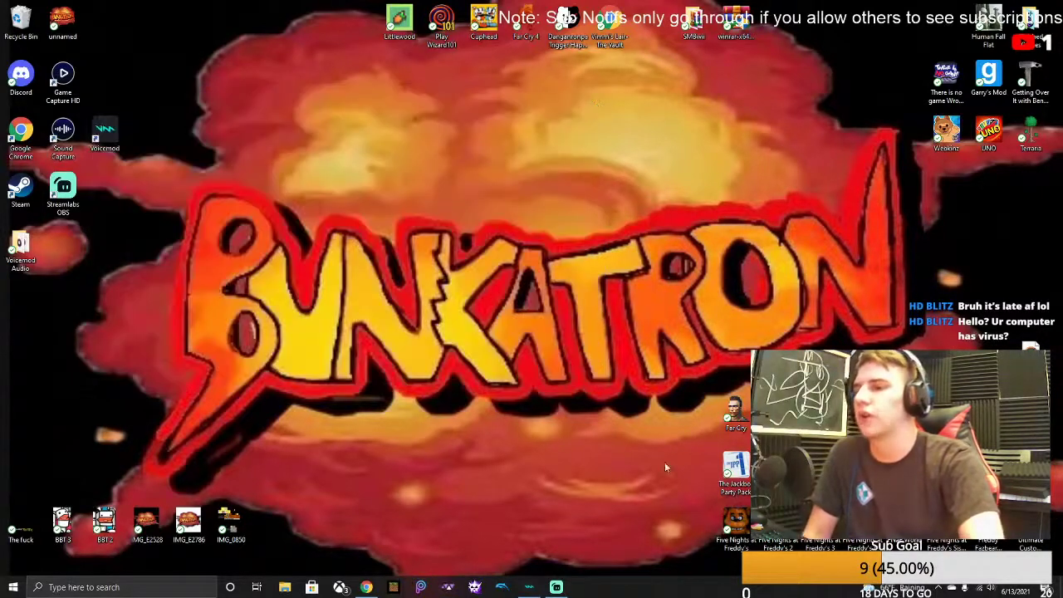
Reopen RTC Launcher, launch the Vanguard Dolphin build, and arrange the corruptor and Dolphin windows
left_click(473, 589)
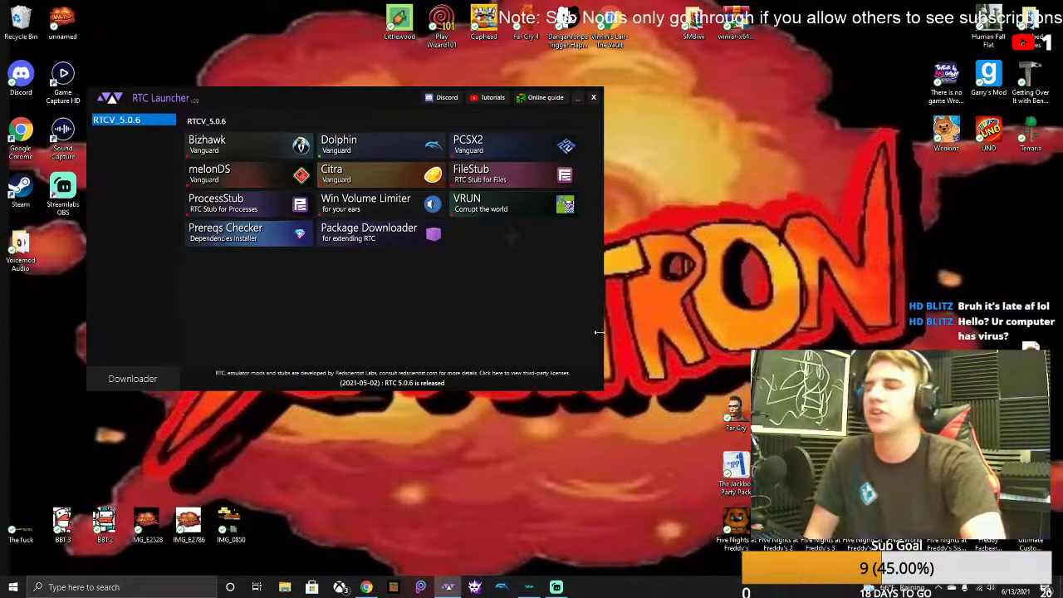
left_click(401, 147)
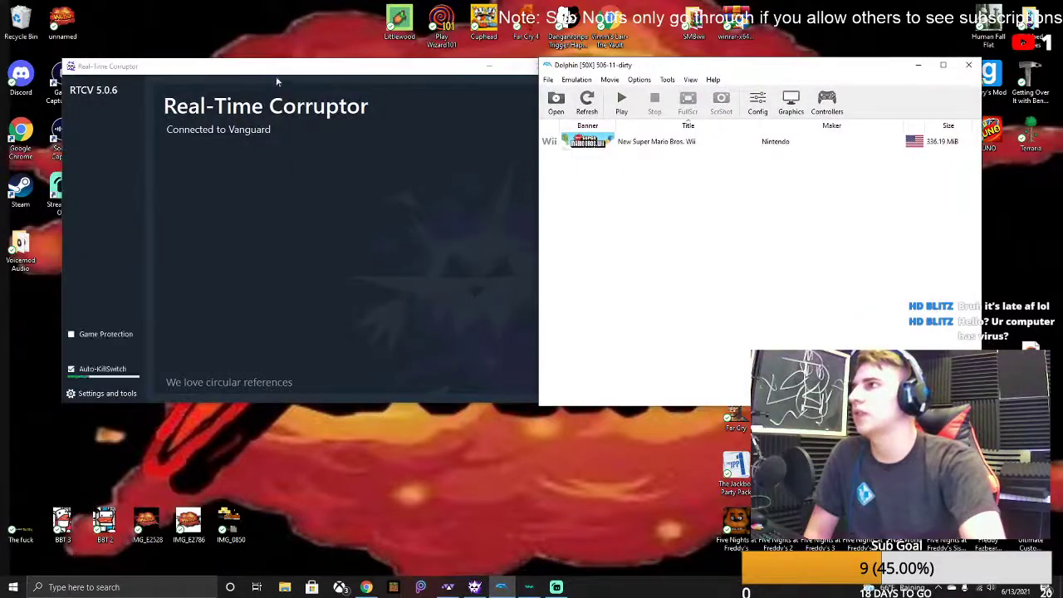
left_click_drag(232, 67, 3, 82)
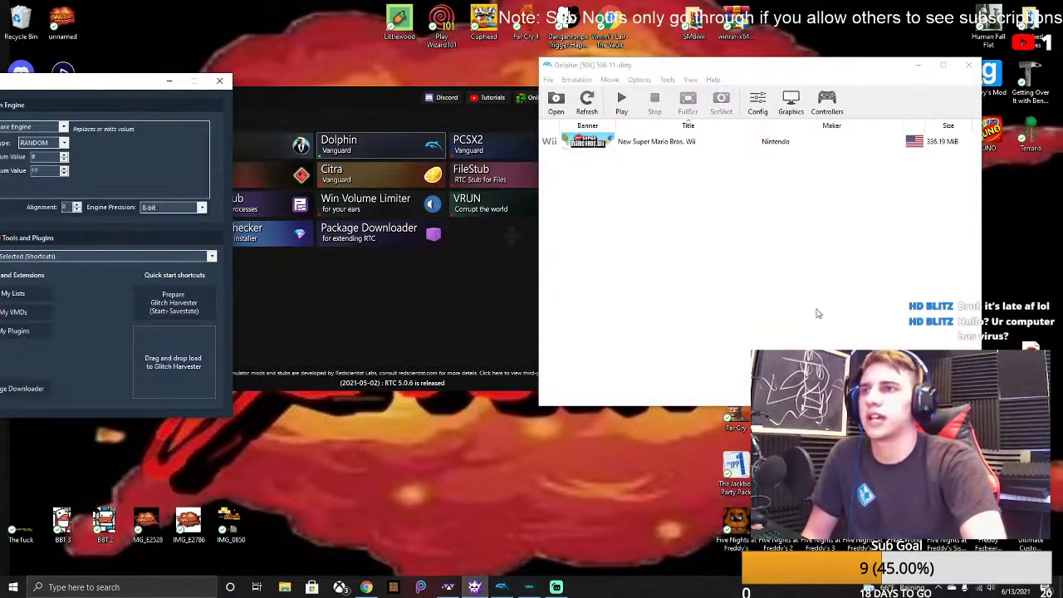
left_click_drag(794, 67, 520, 378)
Minimize Dolphin and search the Vimm's Lair Wii Vault for 'Super mario wi'
left_click(675, 375)
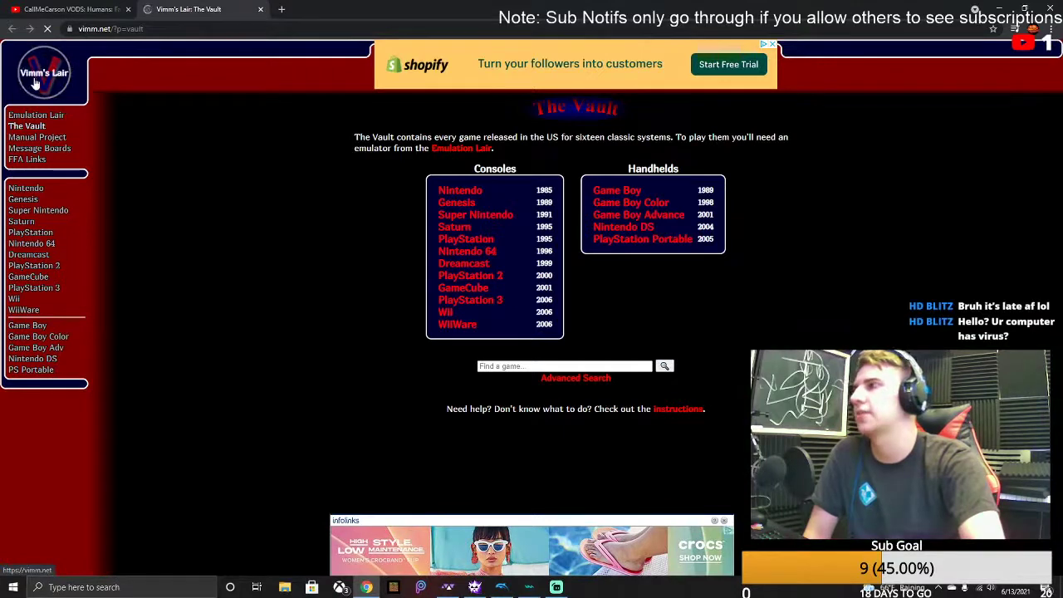
left_click(445, 312)
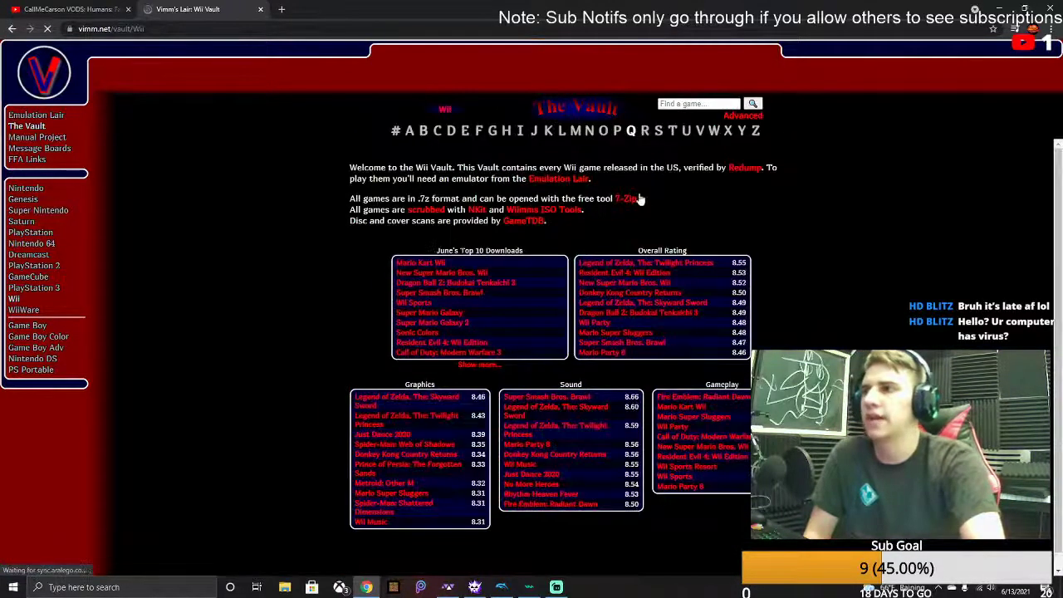
left_click(734, 104)
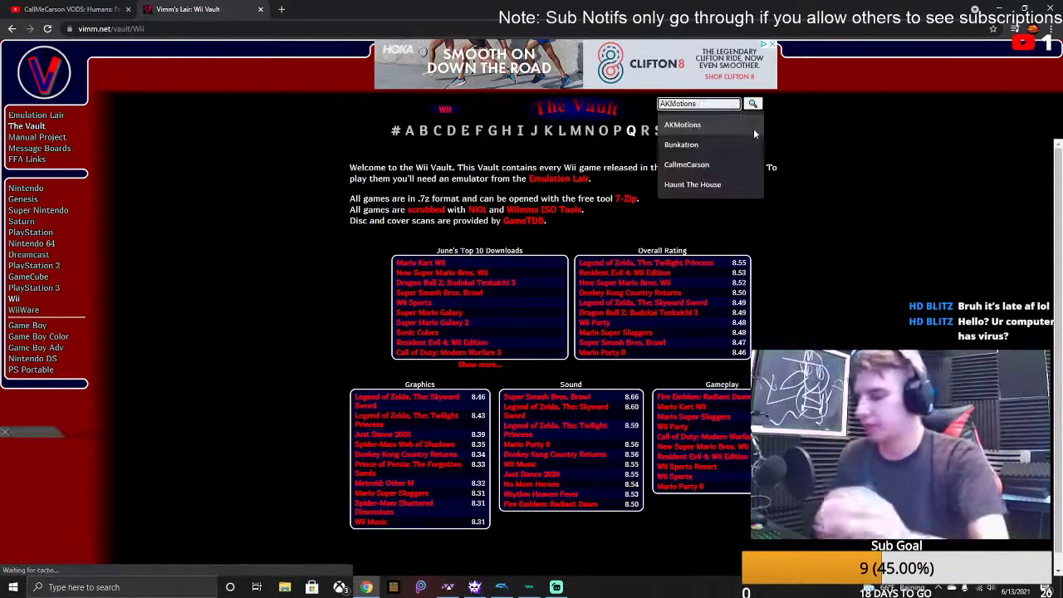
type("Supe")
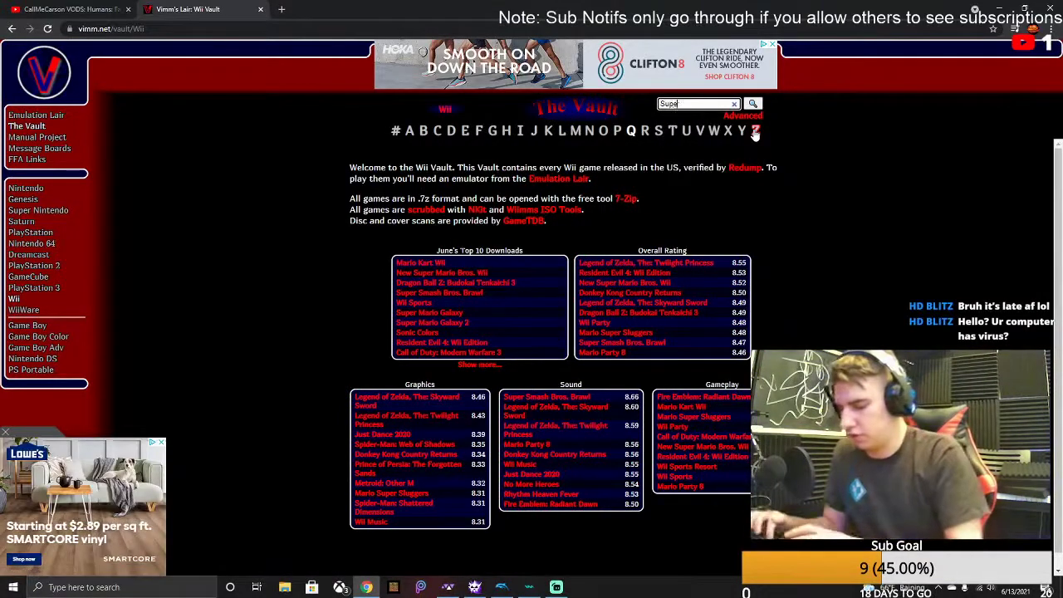
type("r mario wi")
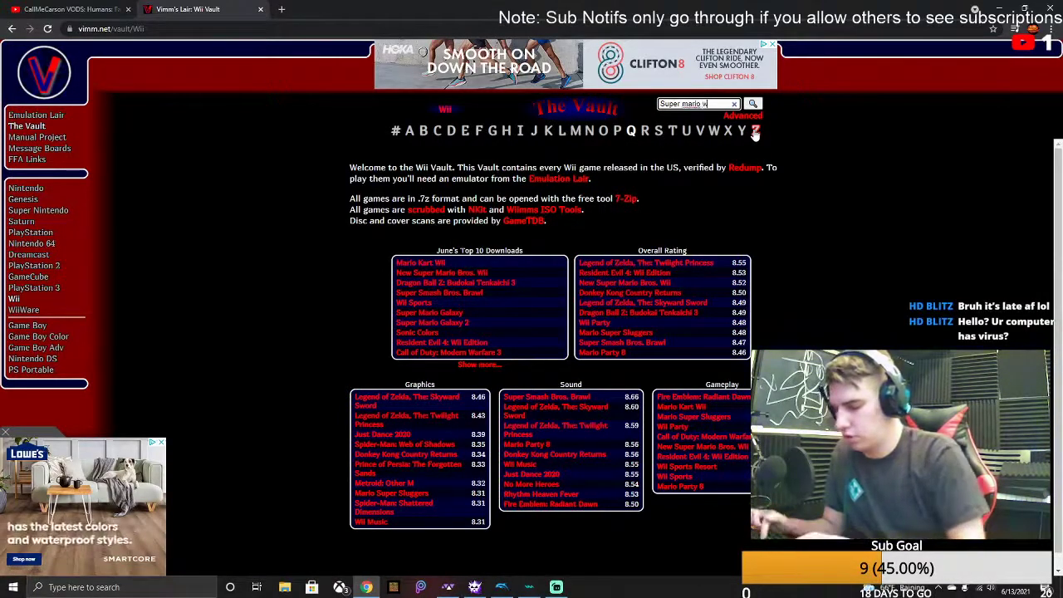
key("Return")
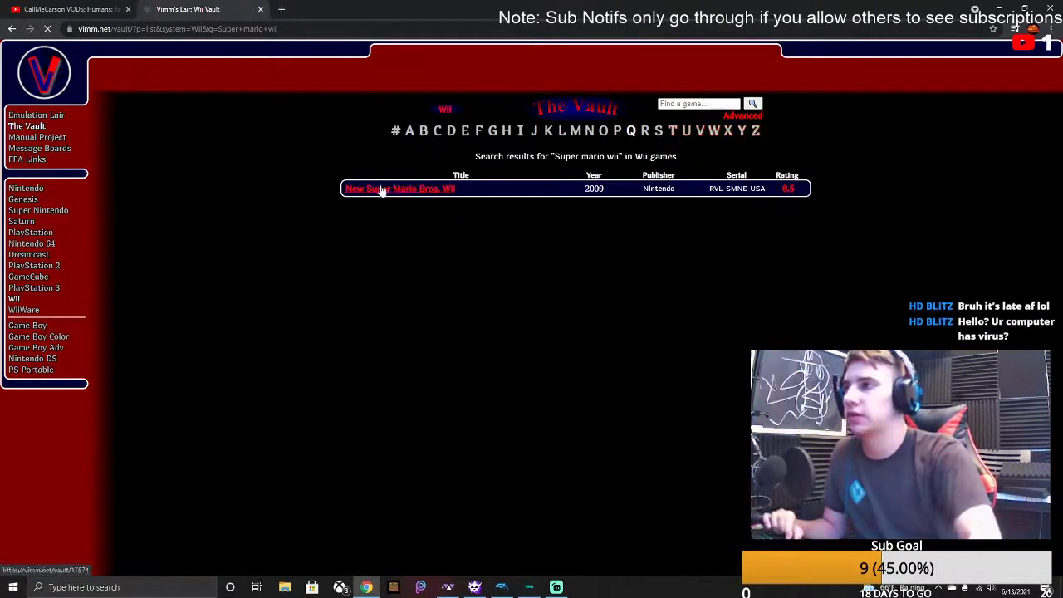
Open the New Super Mario Bros. Wii page, pick the .iso format, and dismiss the warning
left_click(385, 190)
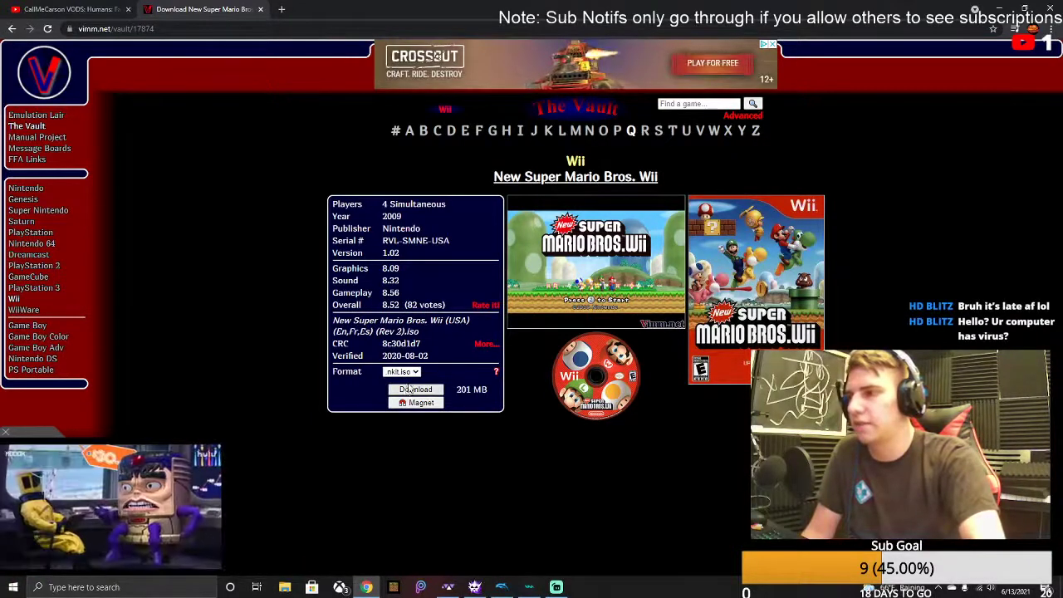
left_click(394, 373)
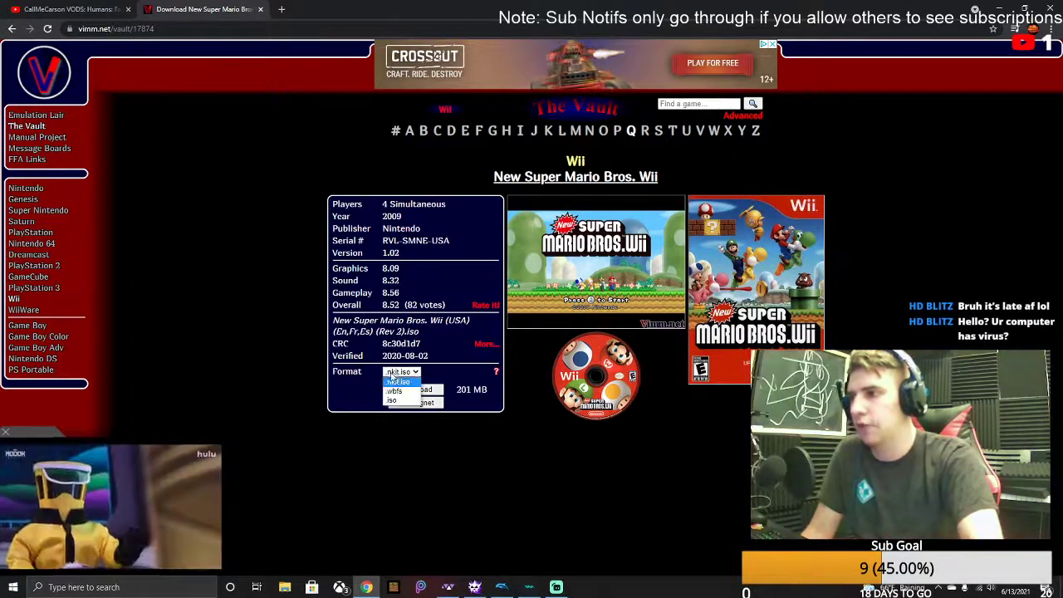
left_click(392, 401)
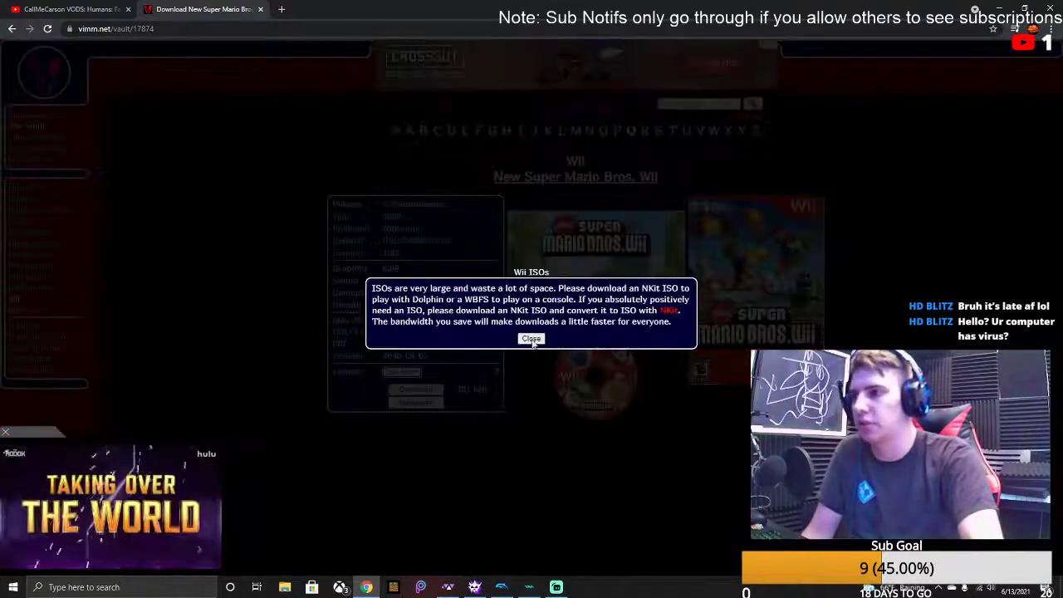
left_click(531, 338)
left_click(408, 374)
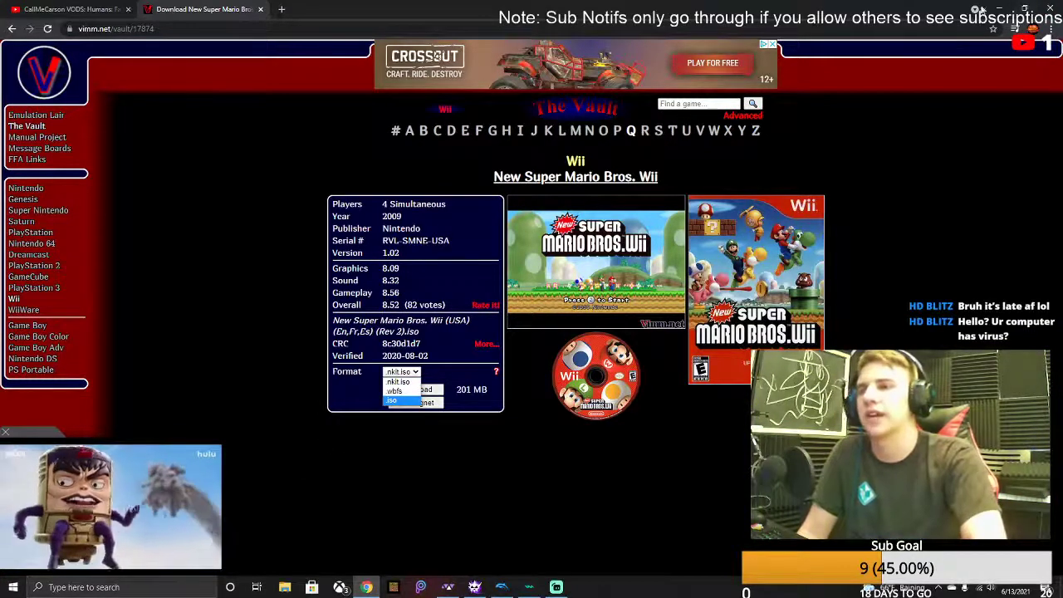
Minimize Chrome and open the SMBwii folder from the desktop
left_click(1000, 10)
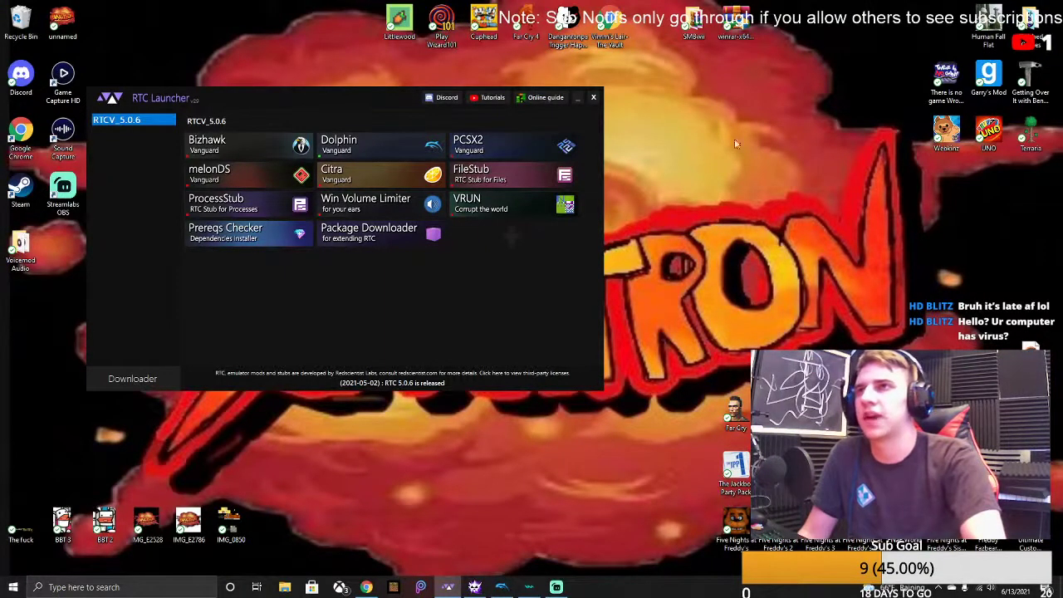
double_click(692, 25)
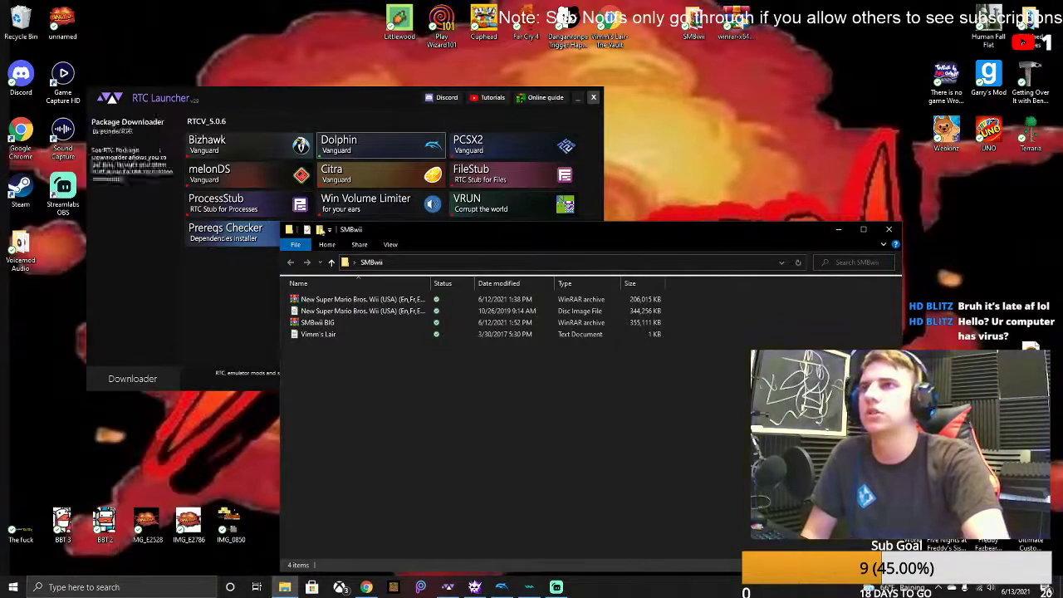
double_click(30, 130)
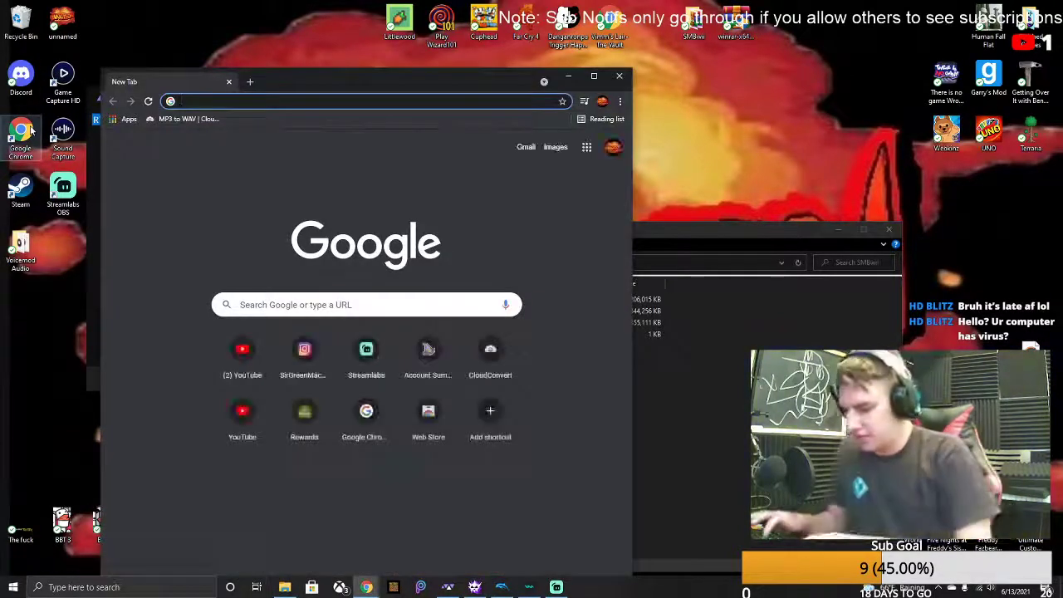
type("winr")
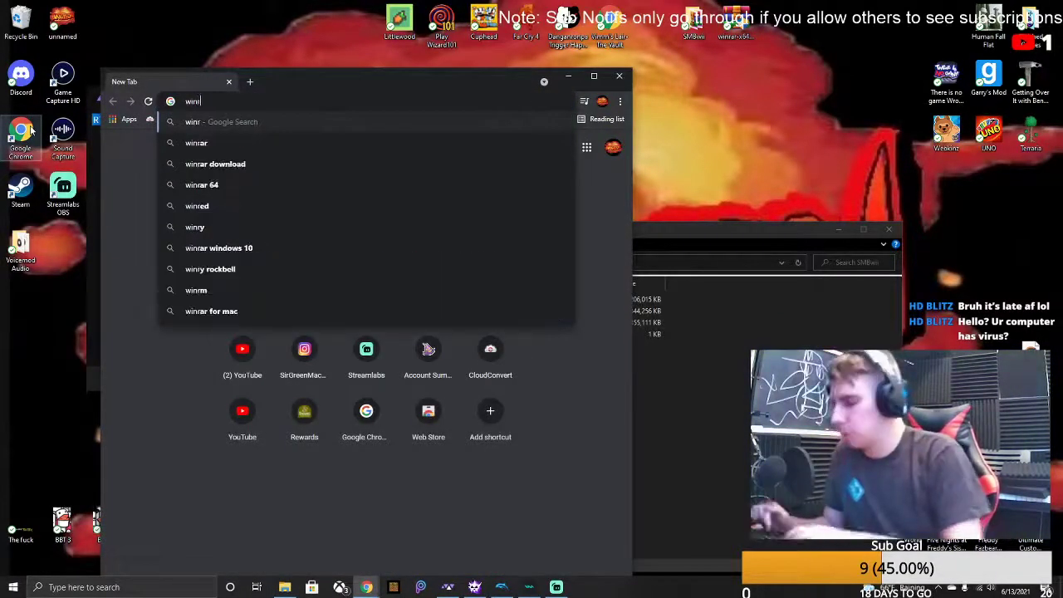
type("ar")
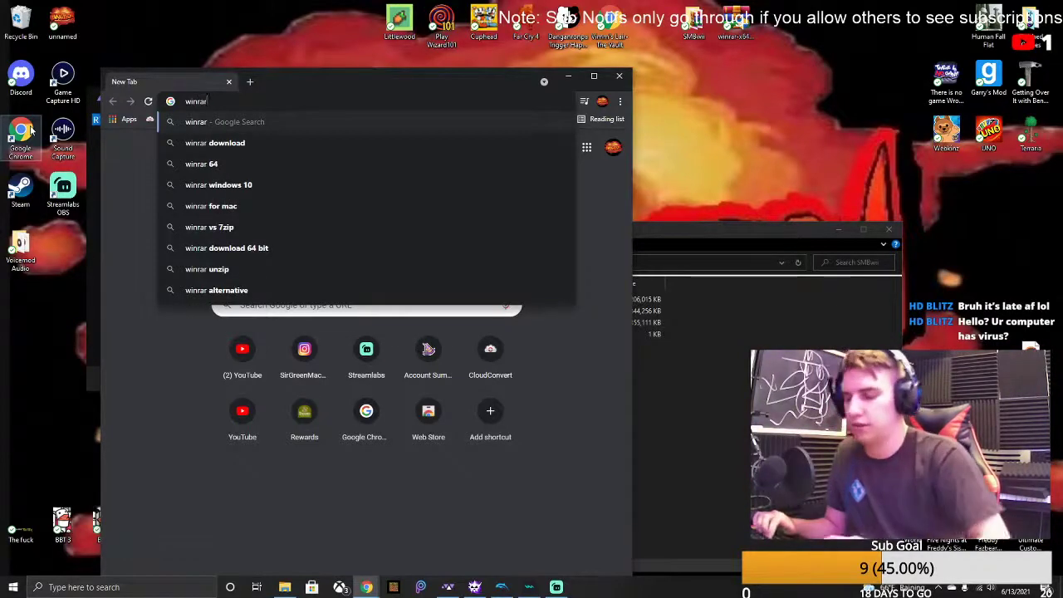
key("Return")
scroll(349, 242, "down", 3)
scroll(349, 242, "up", 3)
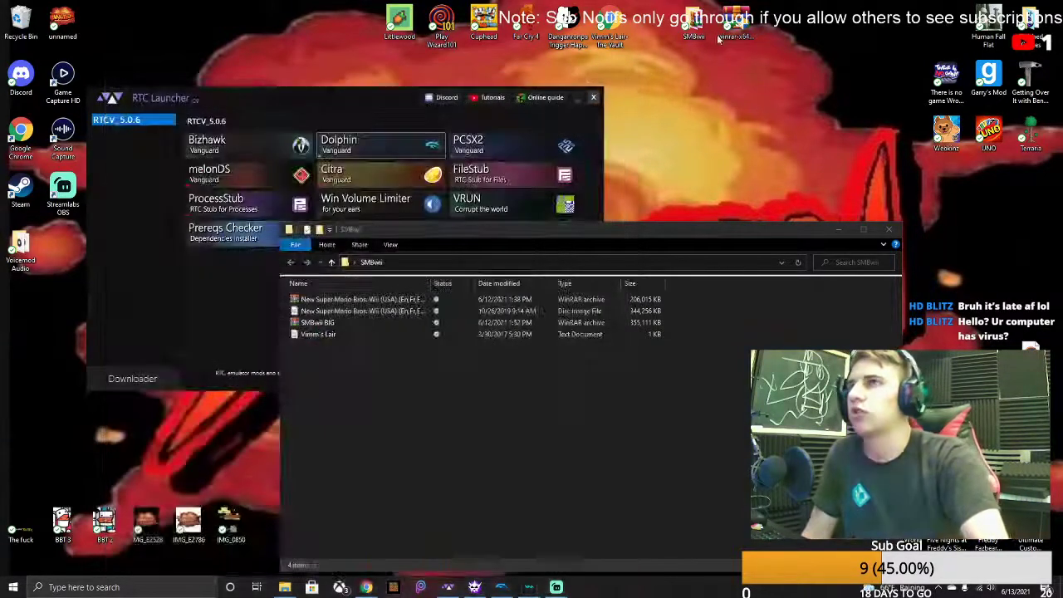
Extract the New Super Mario Bros. Wii .rar into SMBwii, then close the folder window
left_click(619, 75)
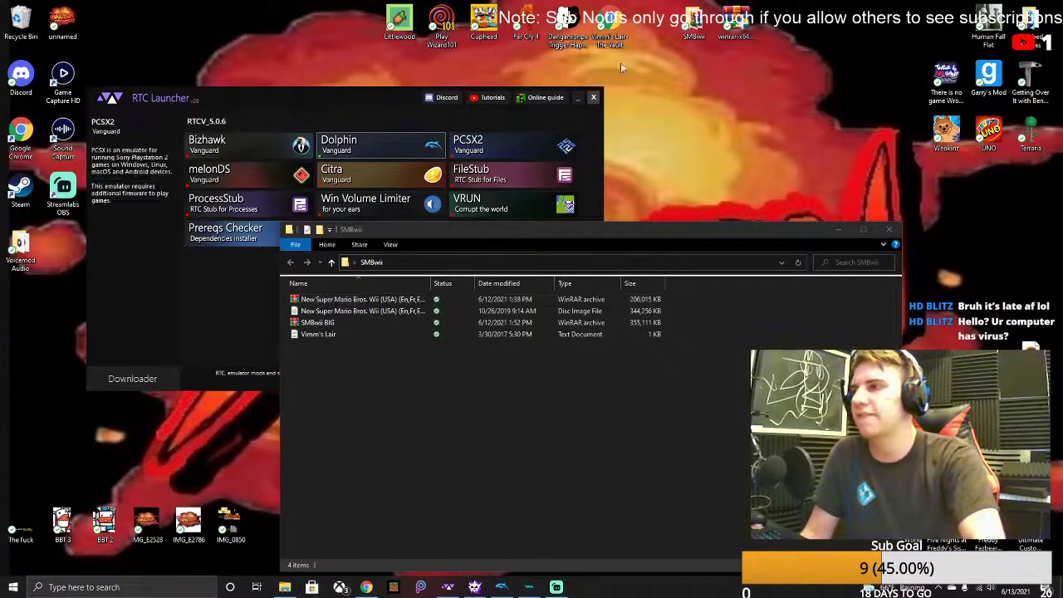
right_click(341, 301)
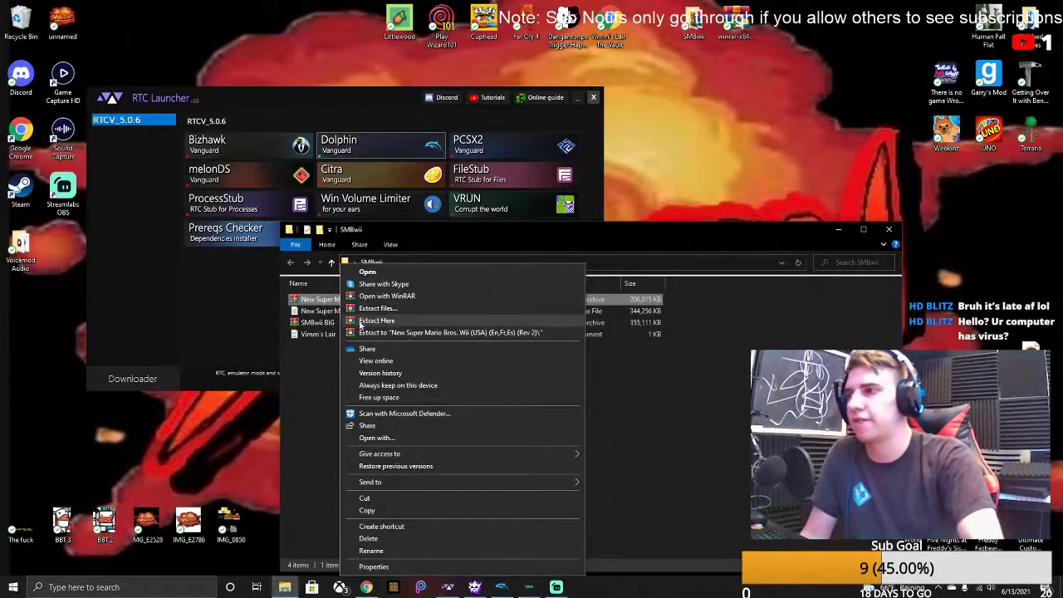
left_click(376, 322)
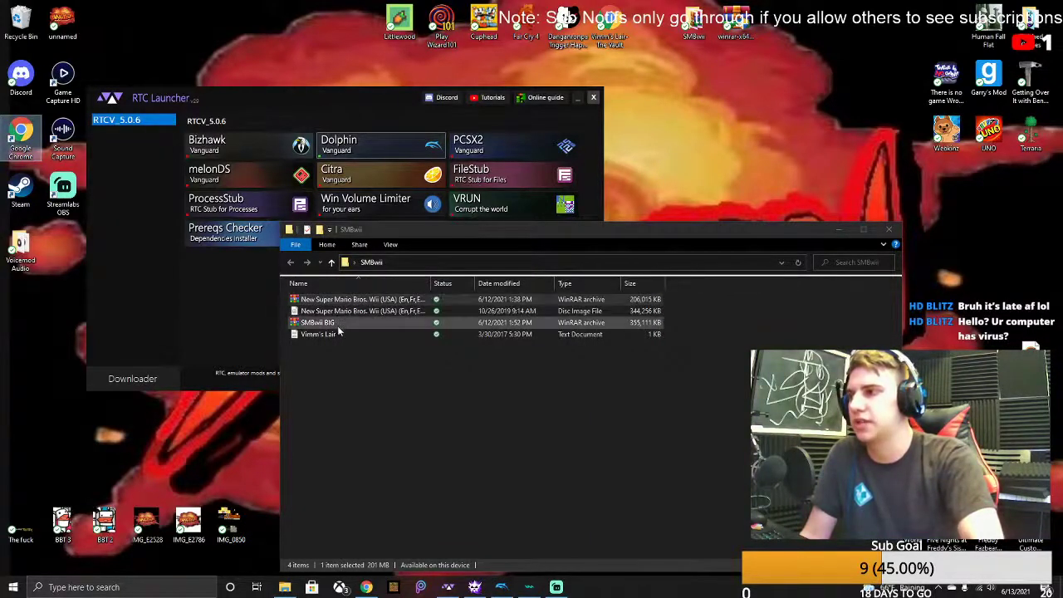
left_click_drag(596, 233, 482, 123)
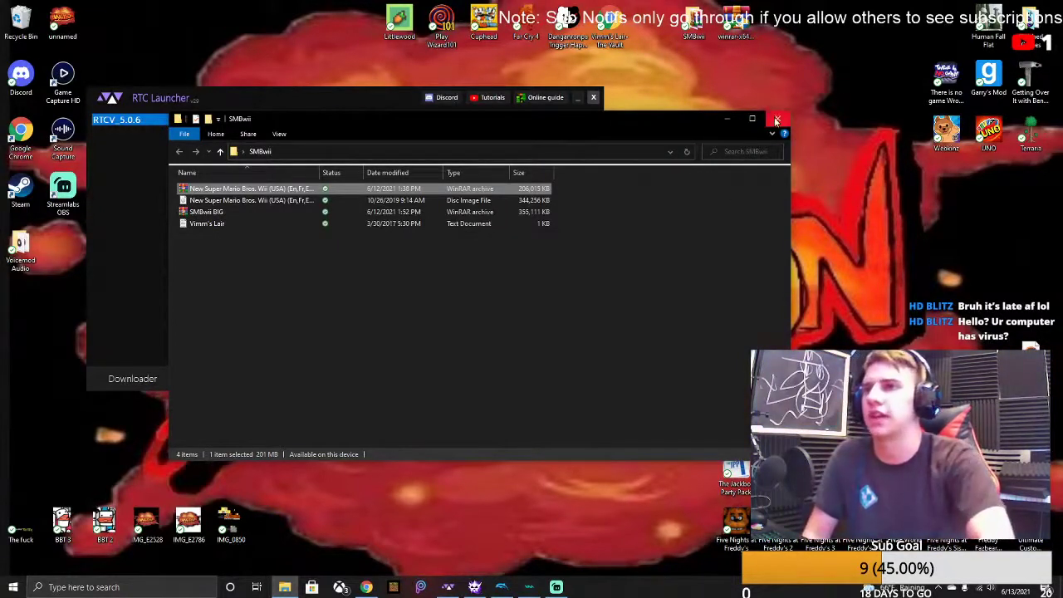
left_click(776, 117)
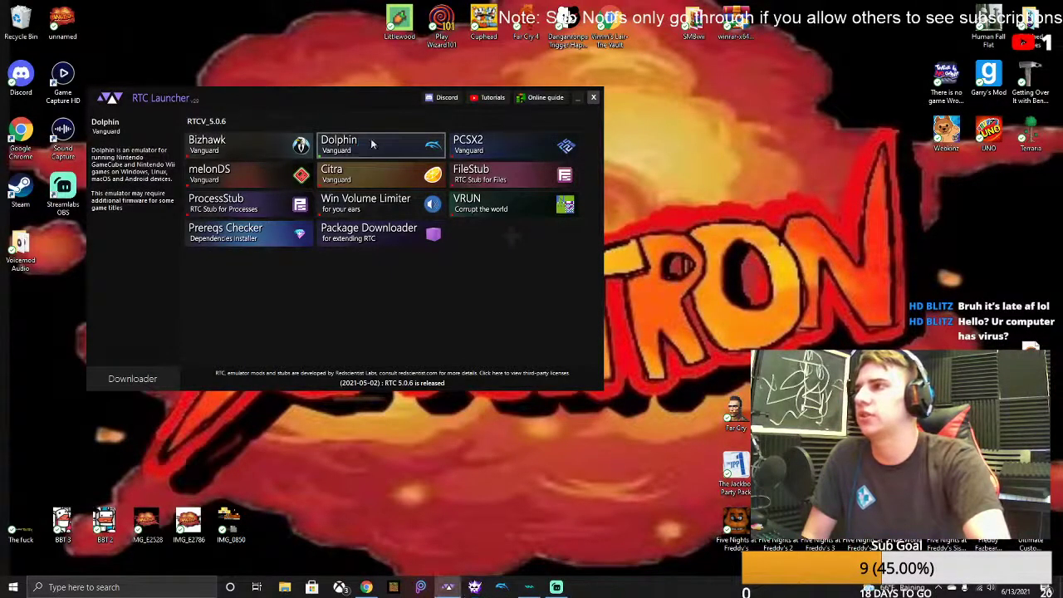
Launch Dolphin via RTC Launcher, arrange both windows, and boot the New Super Mario Bros. Wii image from SMBwii
left_click(496, 589)
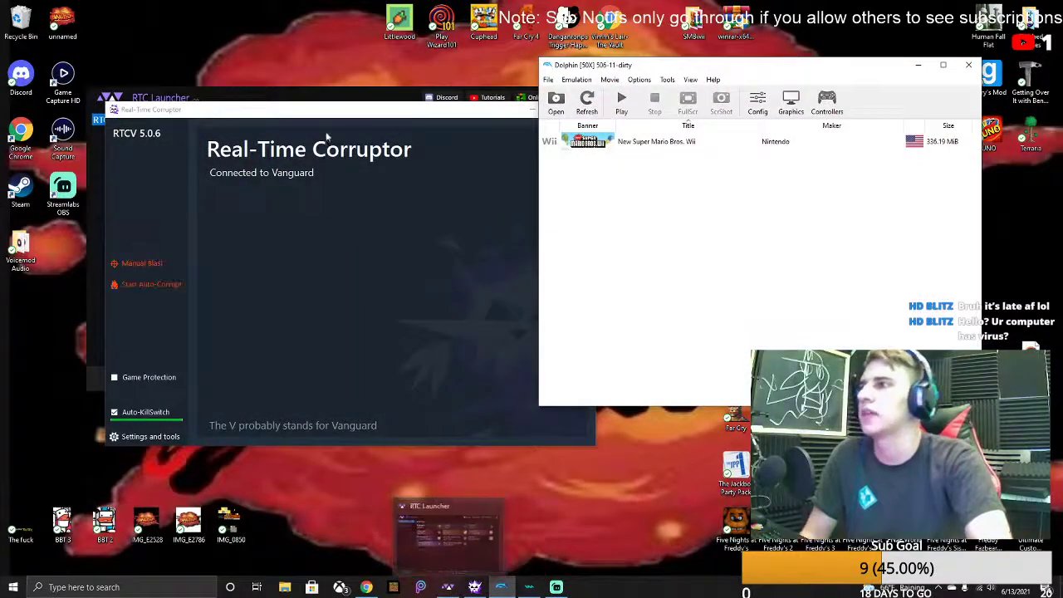
left_click_drag(343, 109, 265, 64)
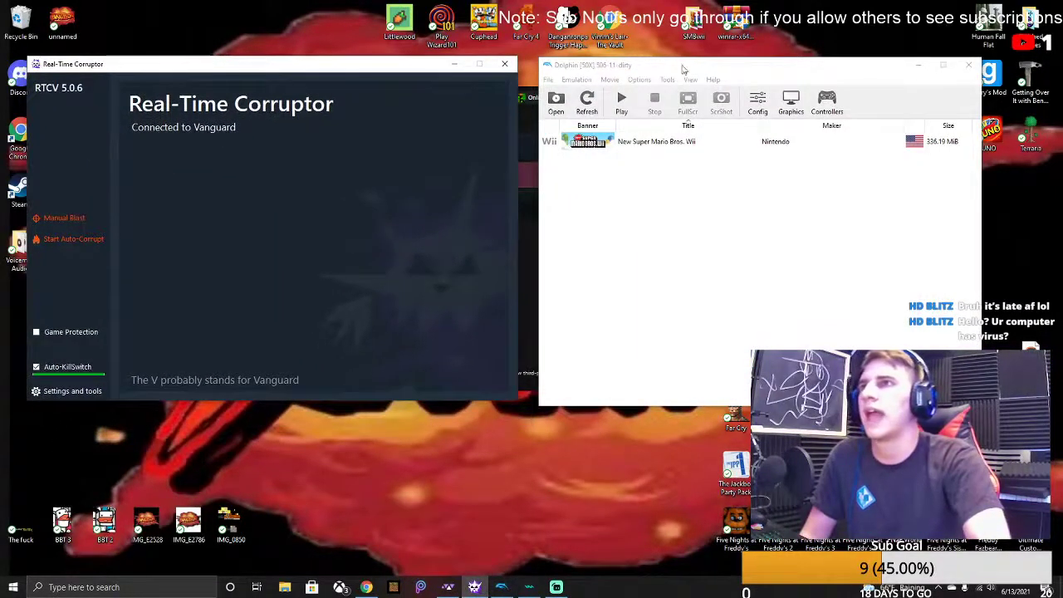
mouse_move(686, 71)
left_mouse_down()
mouse_move(739, 66)
mouse_move(690, 68)
left_mouse_up()
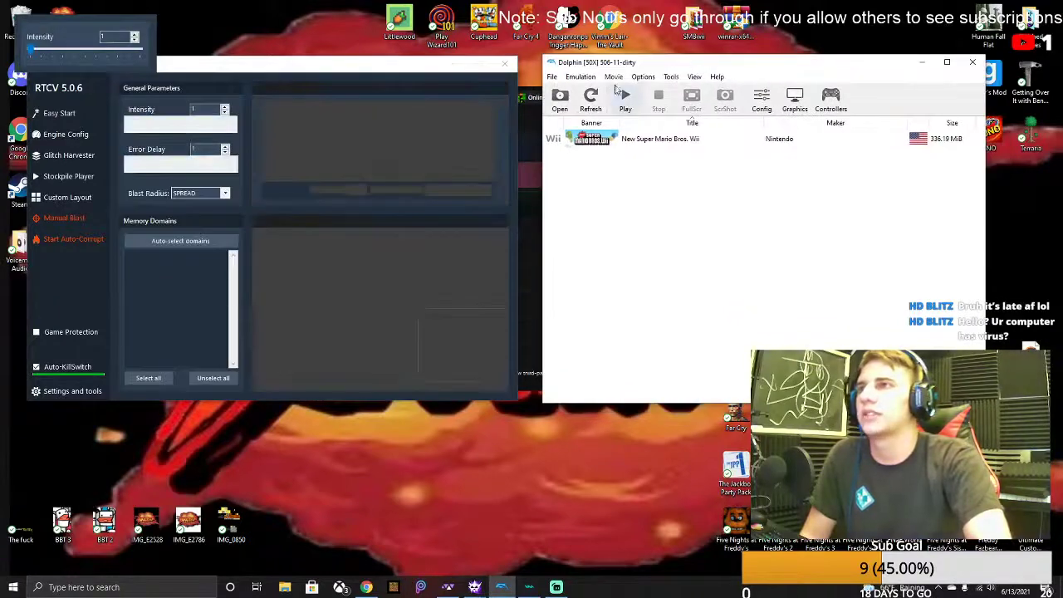
left_click(552, 77)
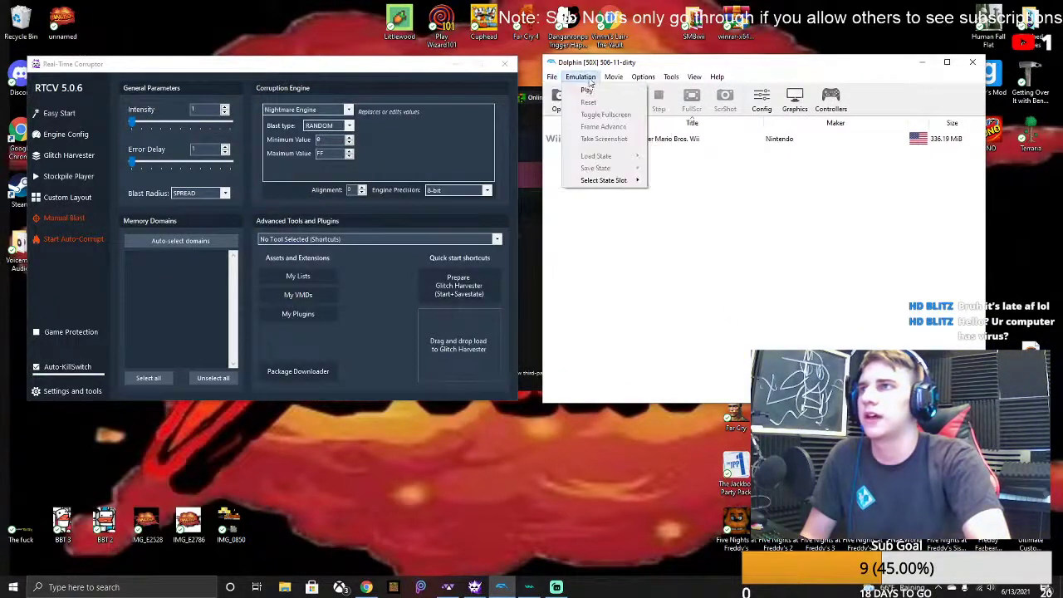
left_click(566, 91)
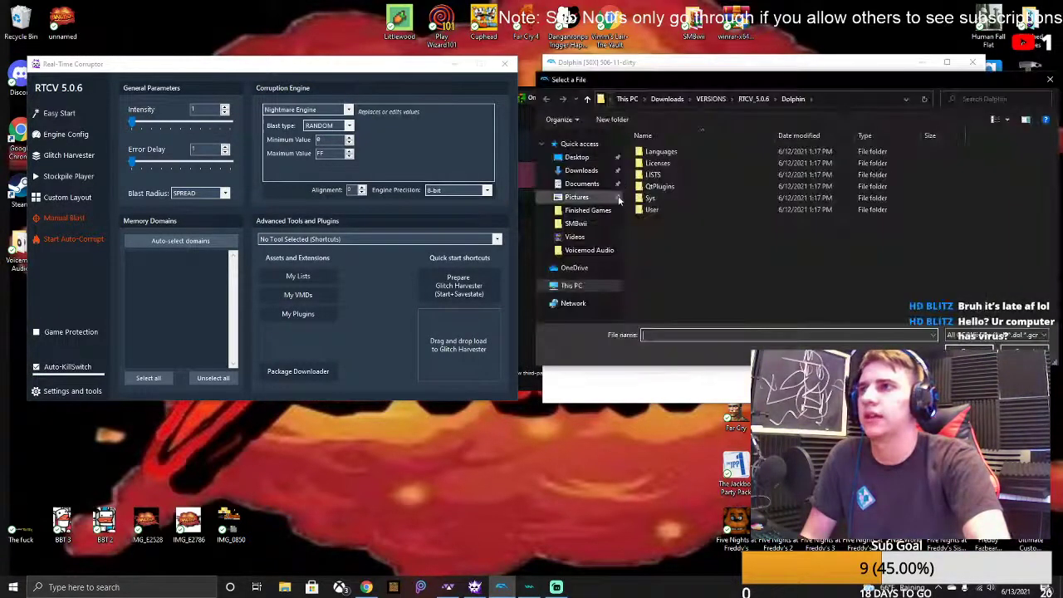
left_click(579, 224)
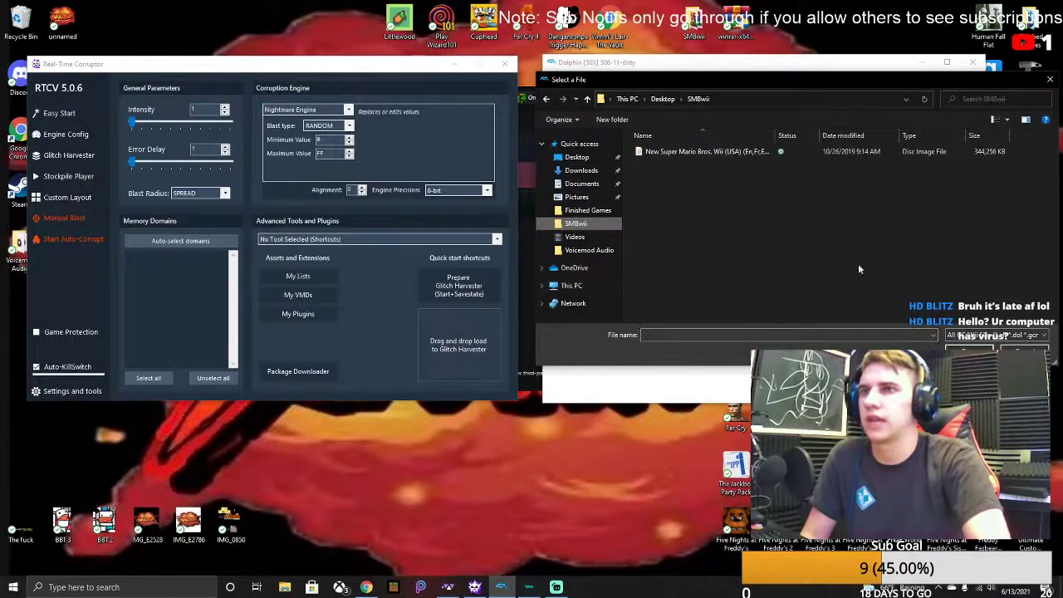
double_click(706, 151)
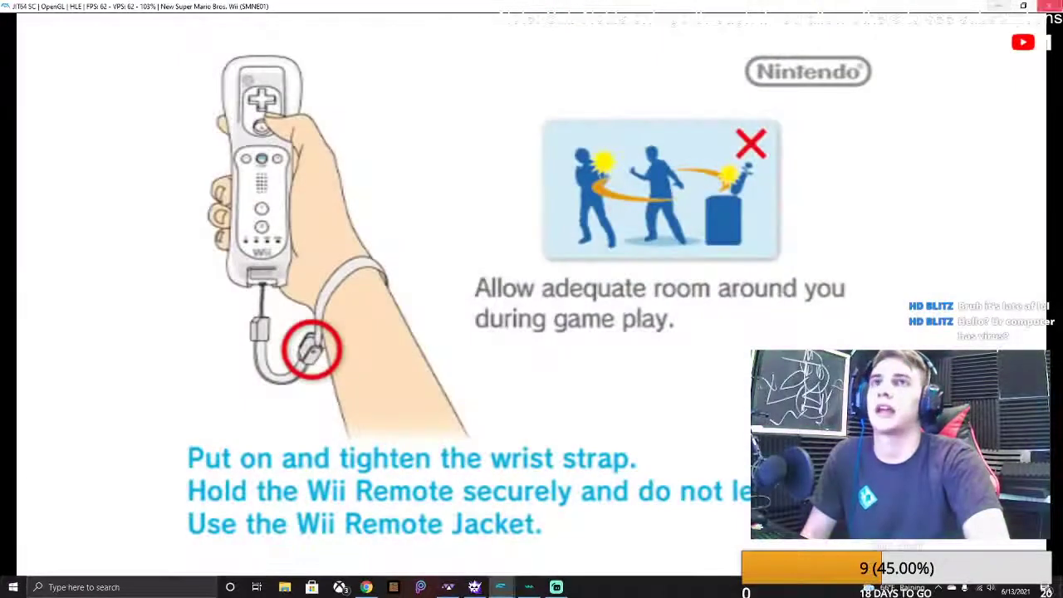
Stop emulation at the Wii Remote safety screen to return to Dolphin's game list
left_click(1050, 6)
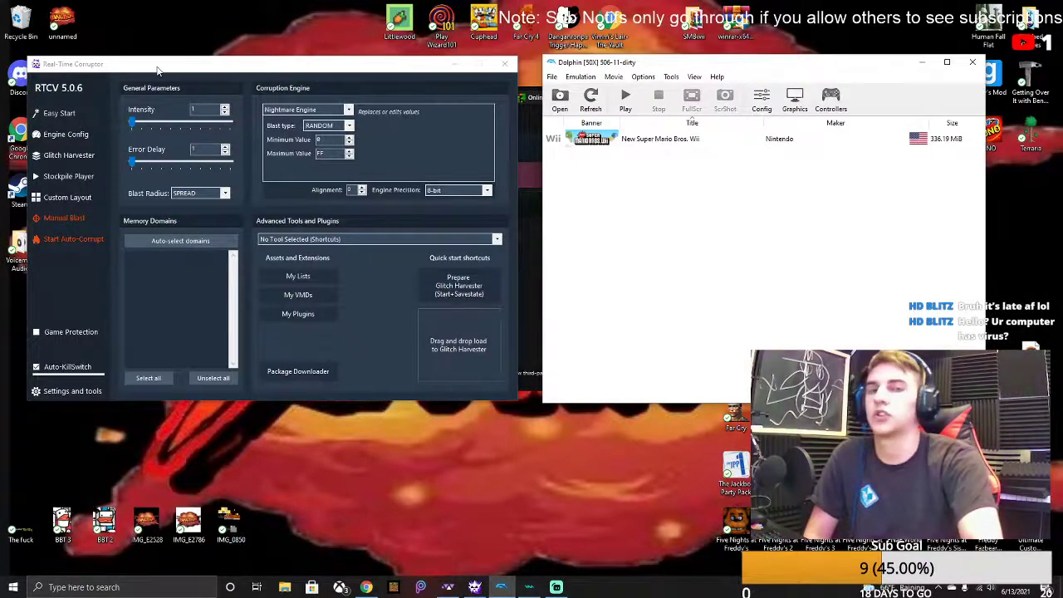
Dismiss the file picker and play New Super Mario Bros. Wii from the game list
left_click(625, 100)
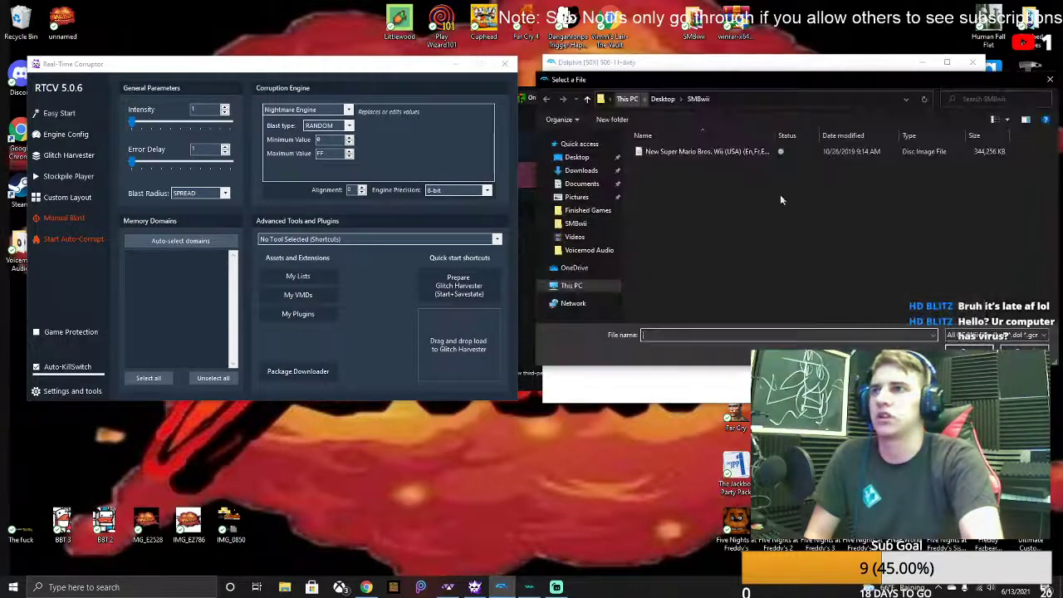
key("Escape")
left_click(645, 139)
left_click(623, 101)
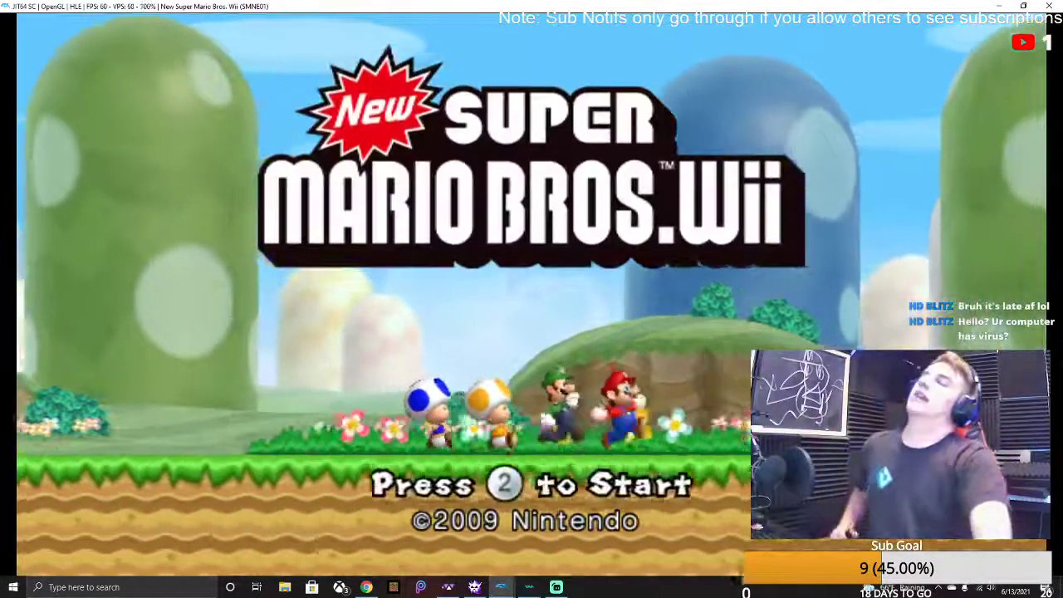
Get past the title screen, start on save File 2, then stop the game with Esc
key("2")
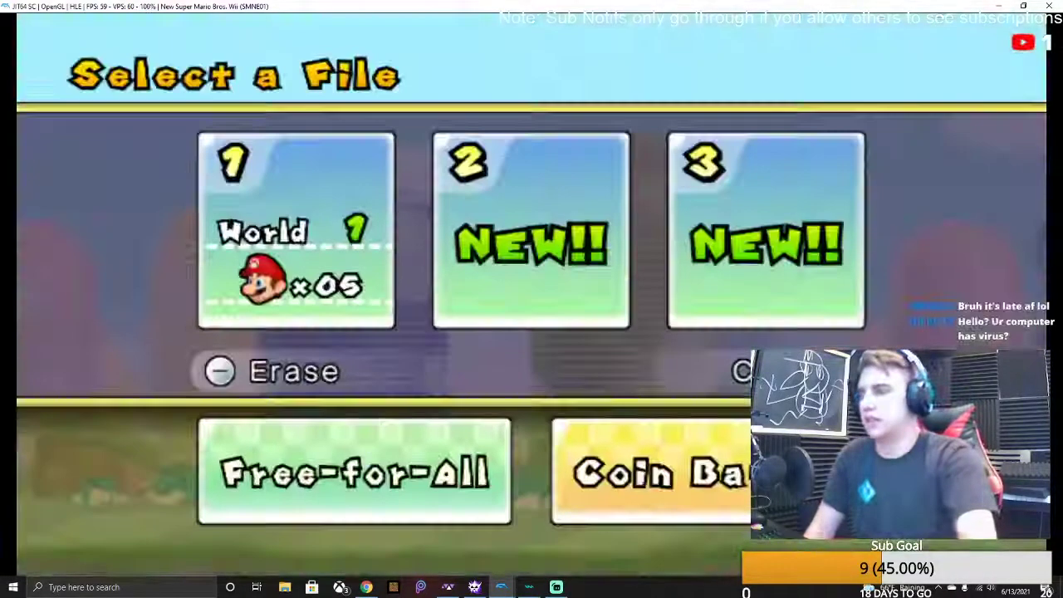
key("Right")
key("Left")
key("Right")
key("Right")
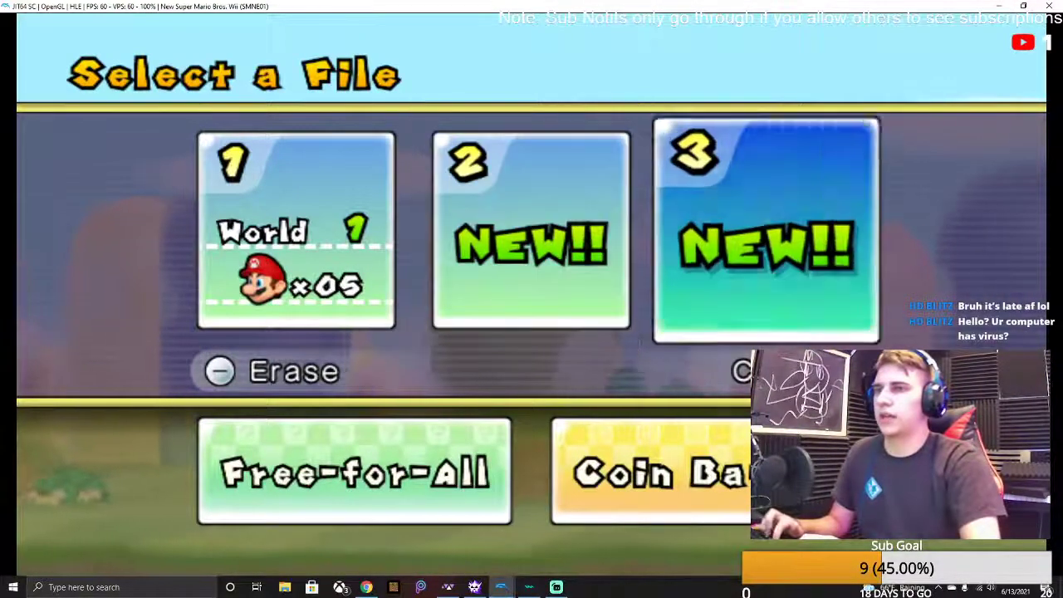
key("Down")
key("Left")
key("Up")
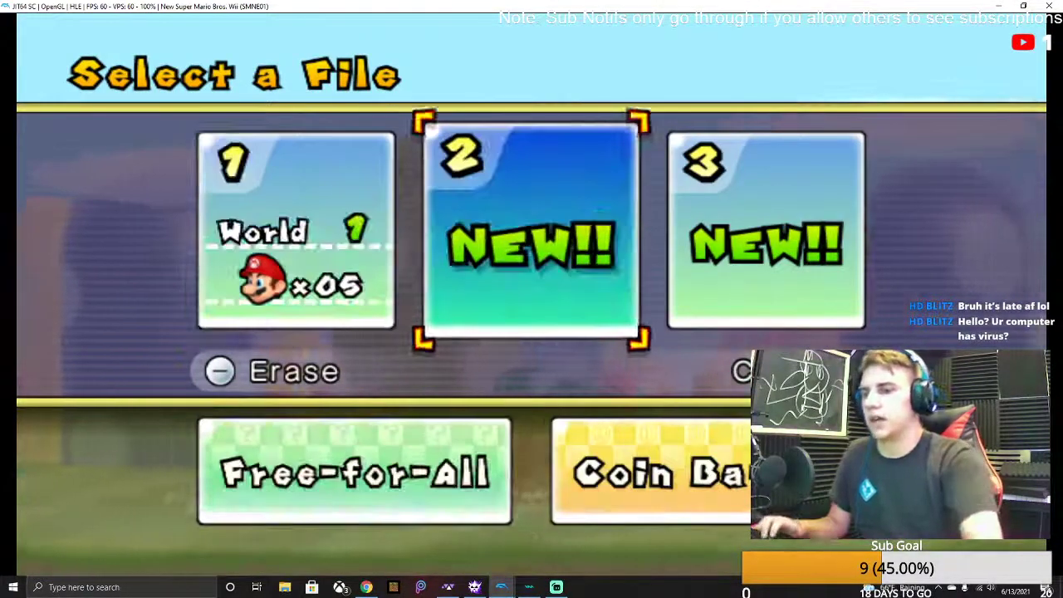
key("2")
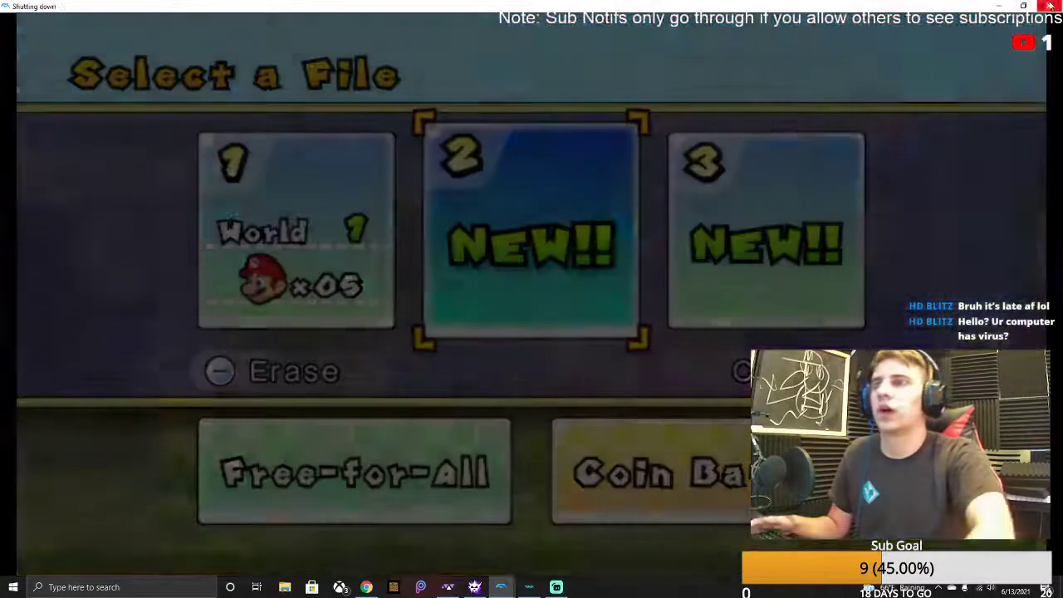
key("Escape")
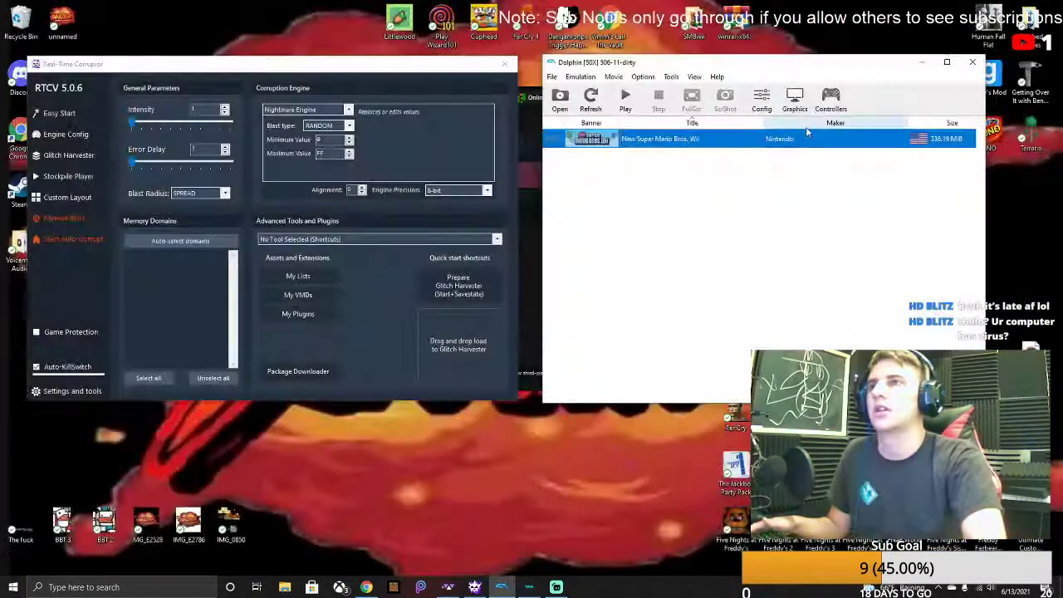
left_click(831, 102)
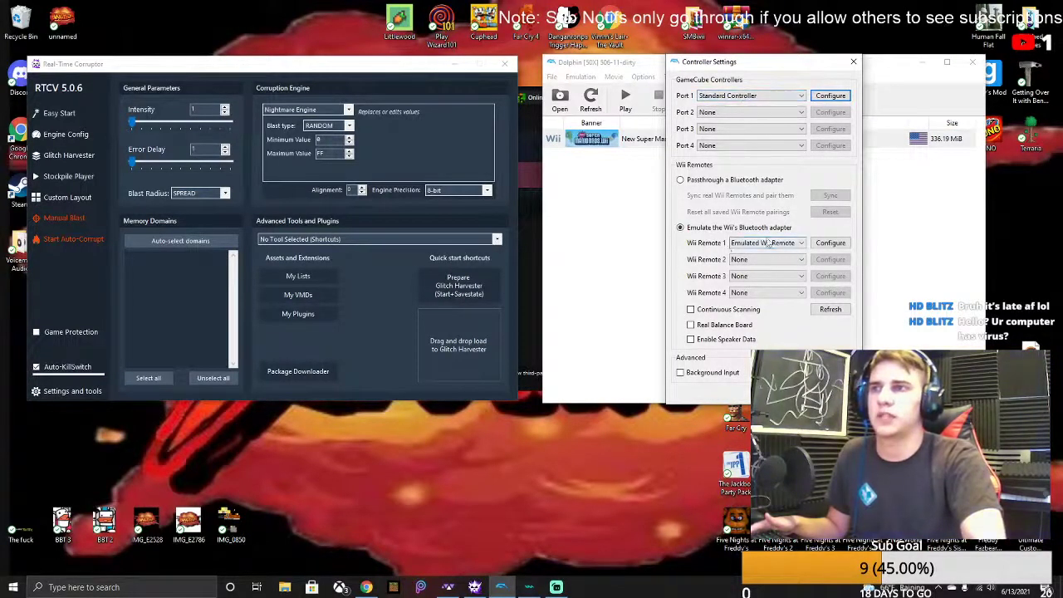
left_click(831, 242)
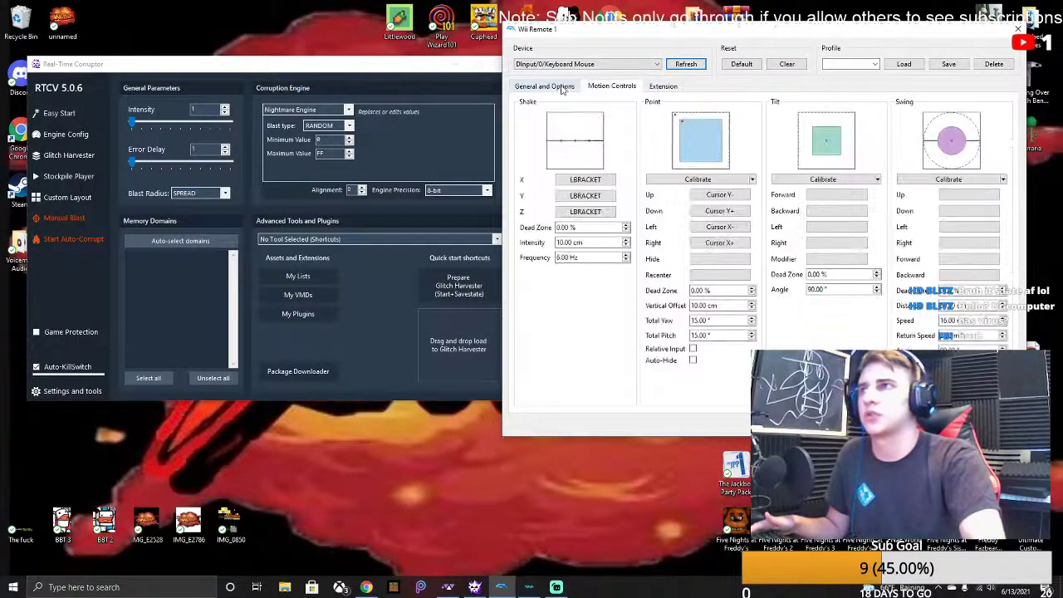
left_click(1020, 29)
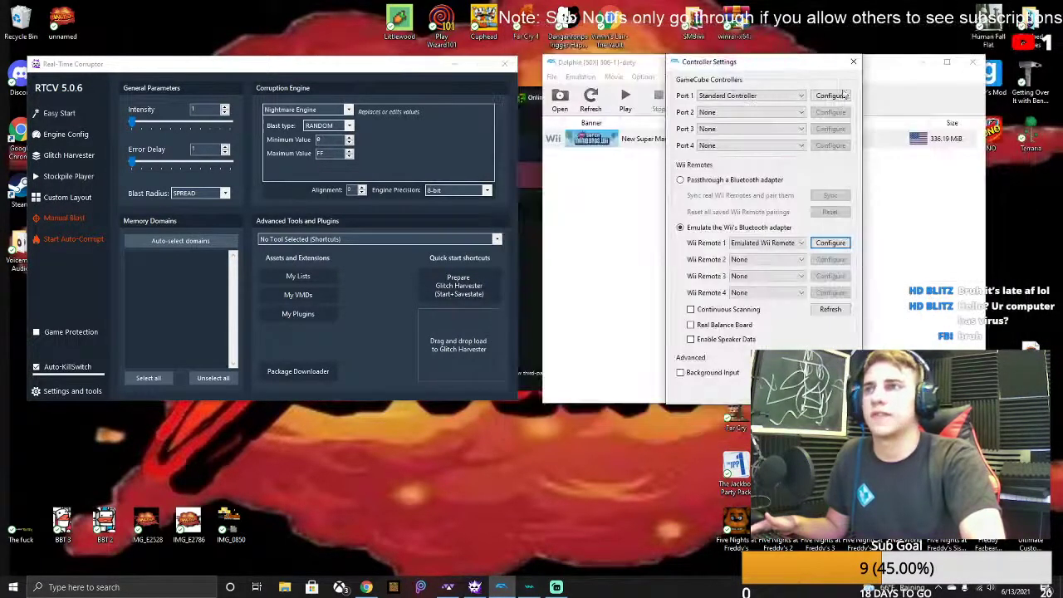
left_click(853, 61)
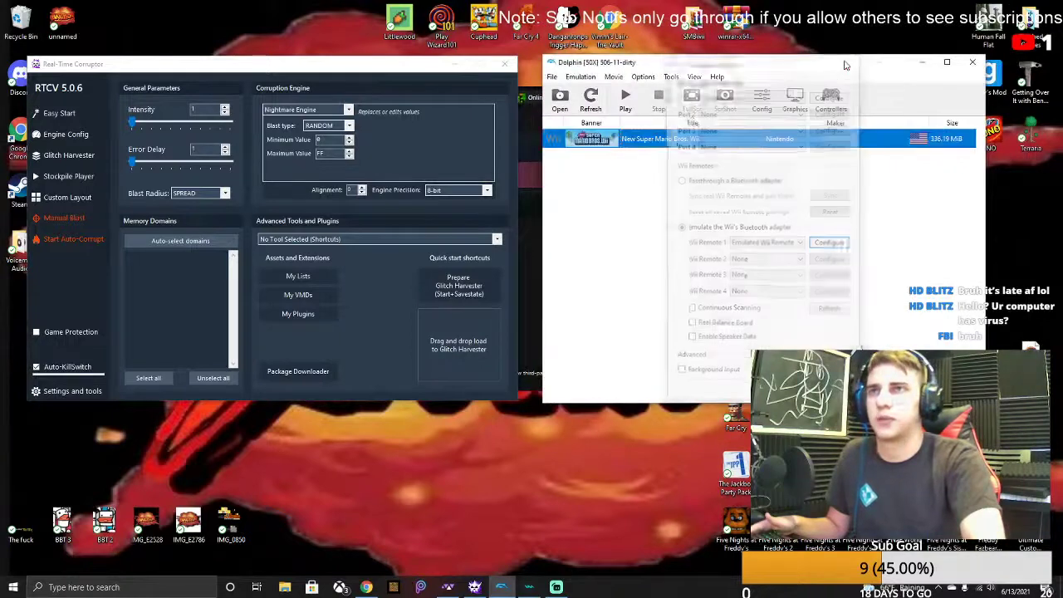
Restart New Super Mario Bros. Wii and switch the corruptor's engine to the Vector Engine
left_click(627, 98)
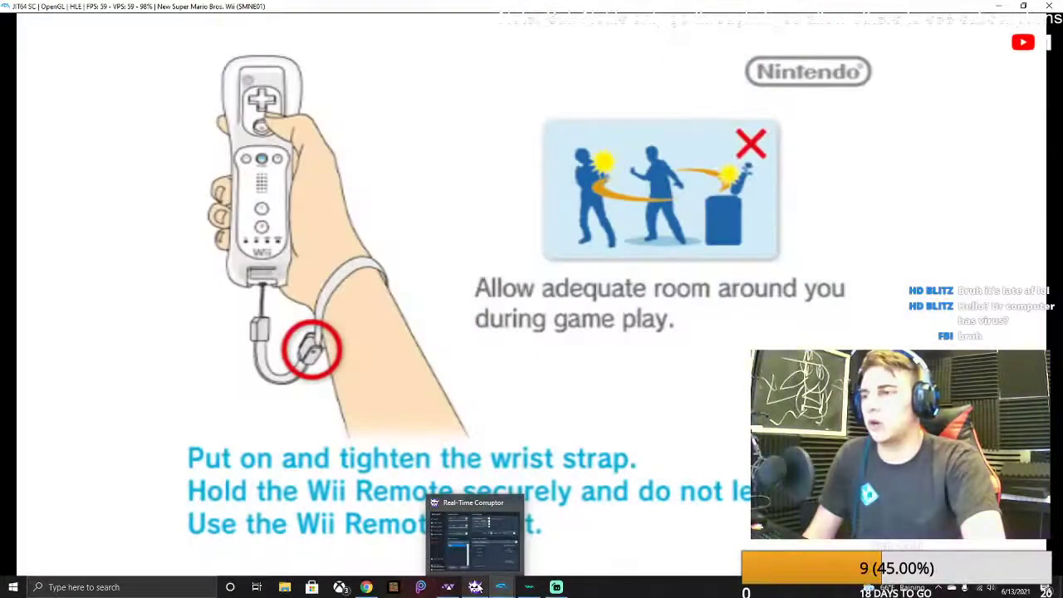
left_click(477, 586)
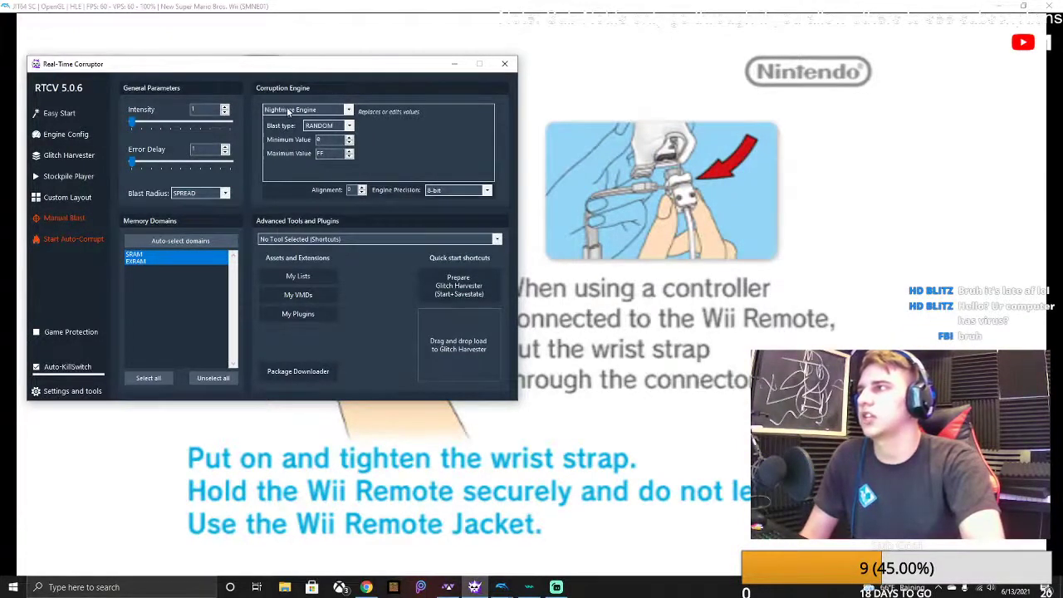
left_click(322, 110)
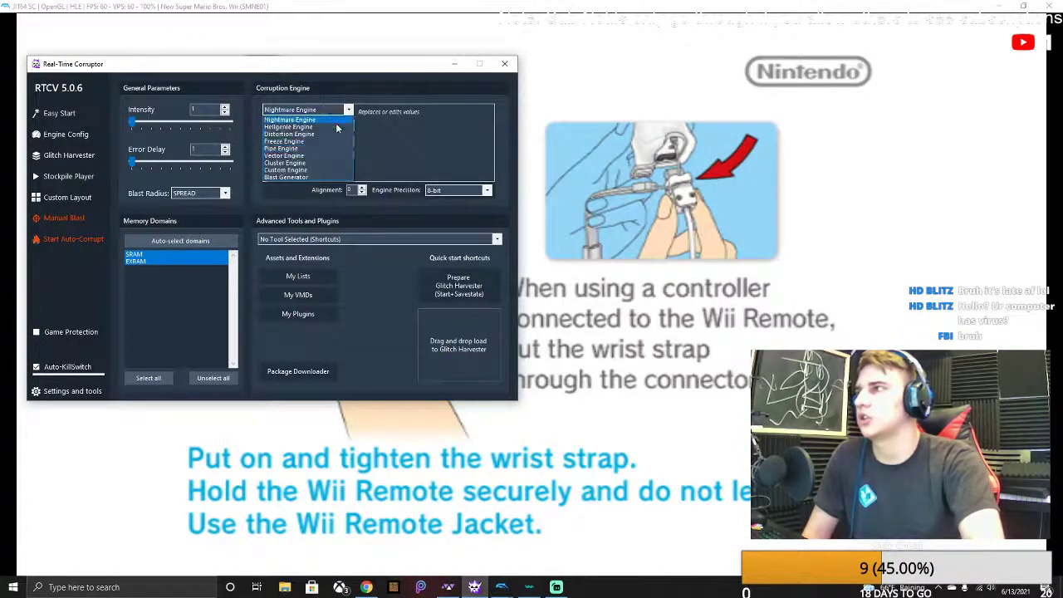
left_click(288, 157)
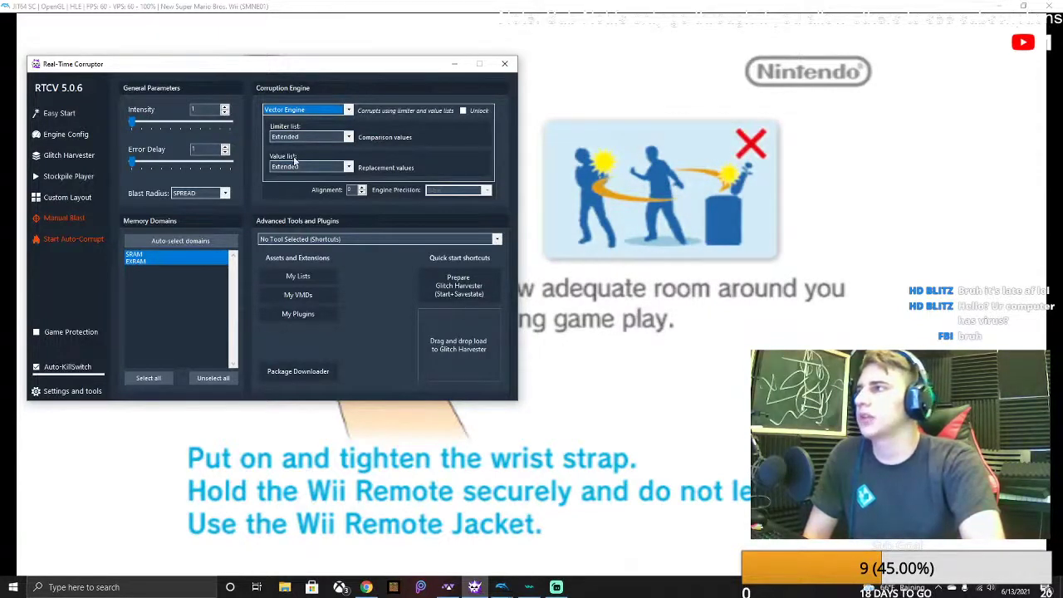
Set the Vector Engine's limiter list to One and its value list to Two
left_click(315, 138)
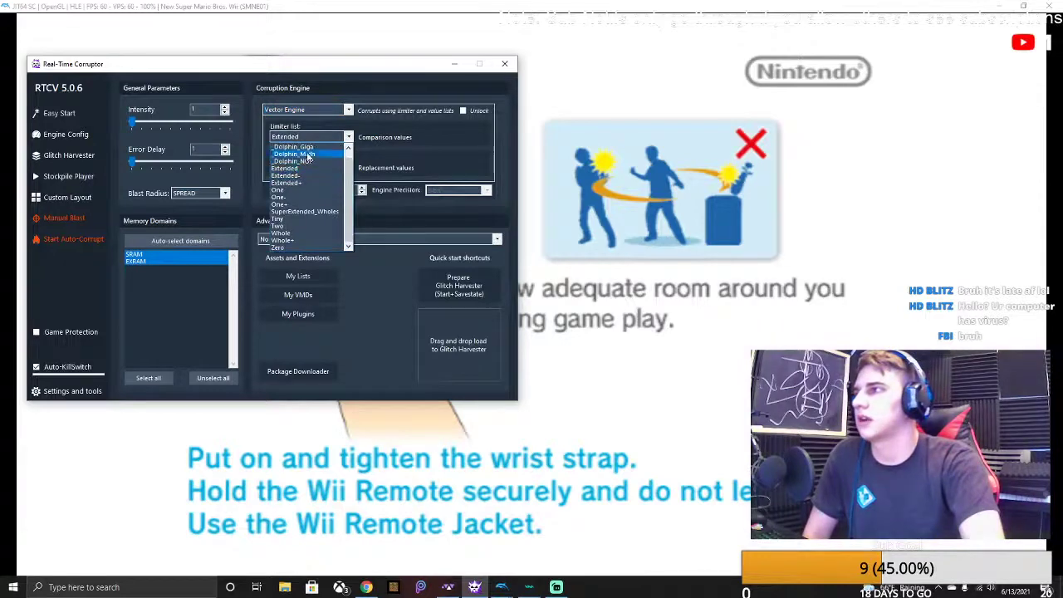
left_click(347, 139)
left_click(320, 136)
left_click(280, 190)
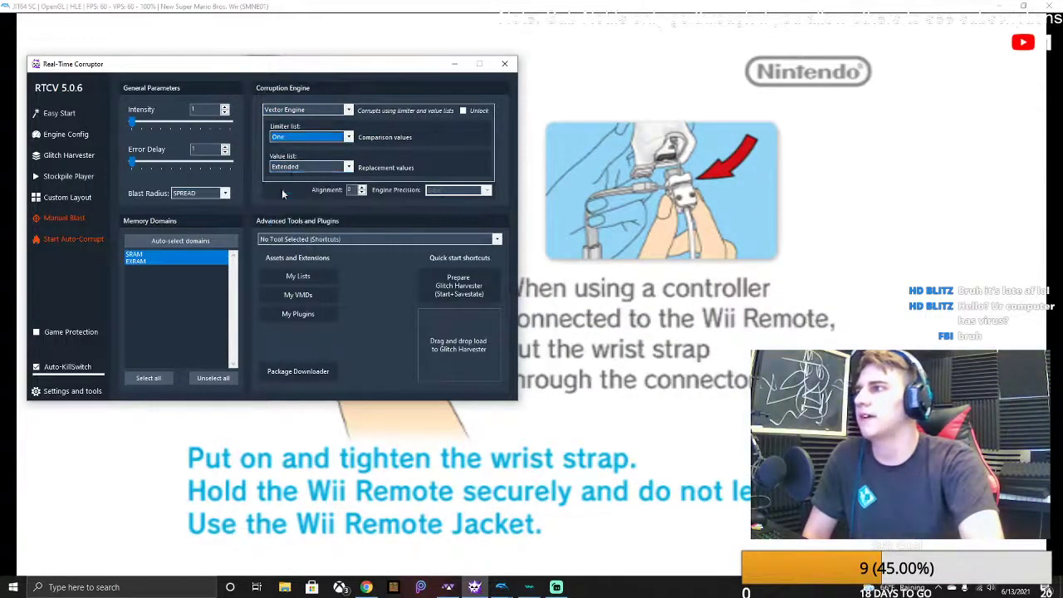
left_click(301, 168)
left_click(287, 253)
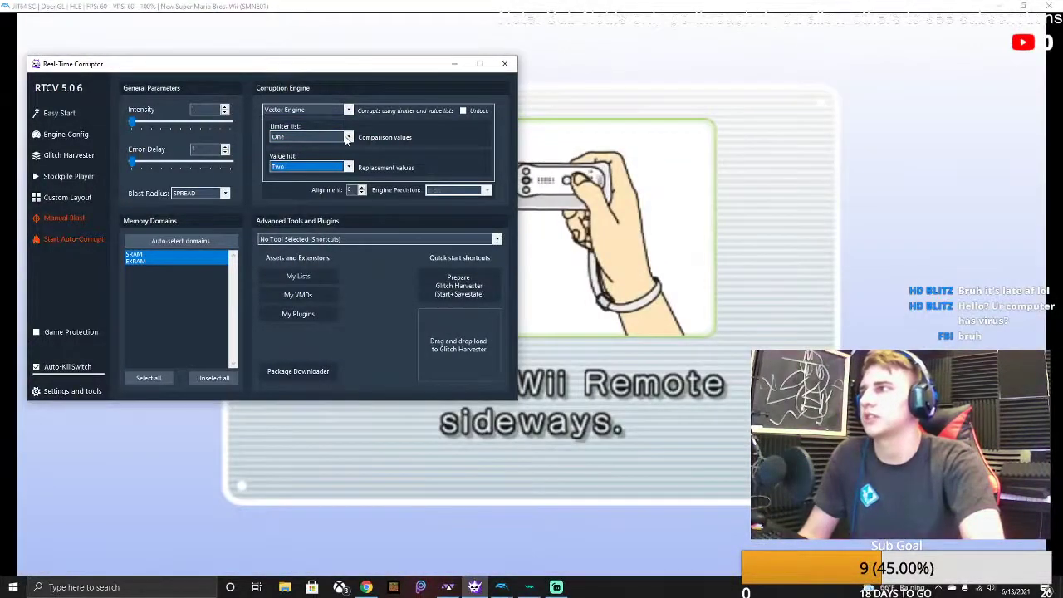
Try the One- limiter and One+ value lists, then restore limiter One and value Two
left_click(347, 138)
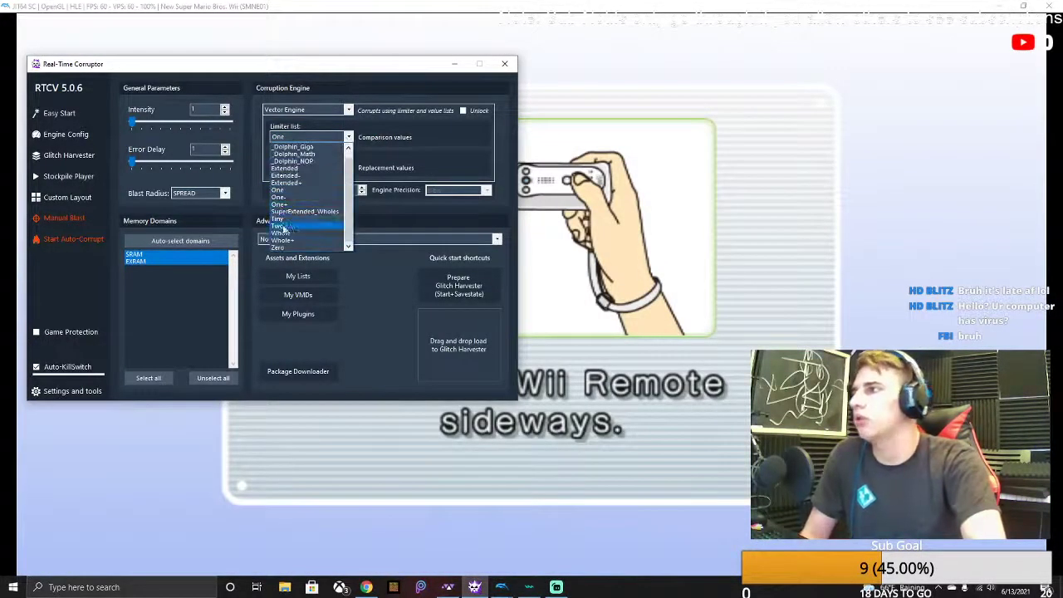
left_click(287, 204)
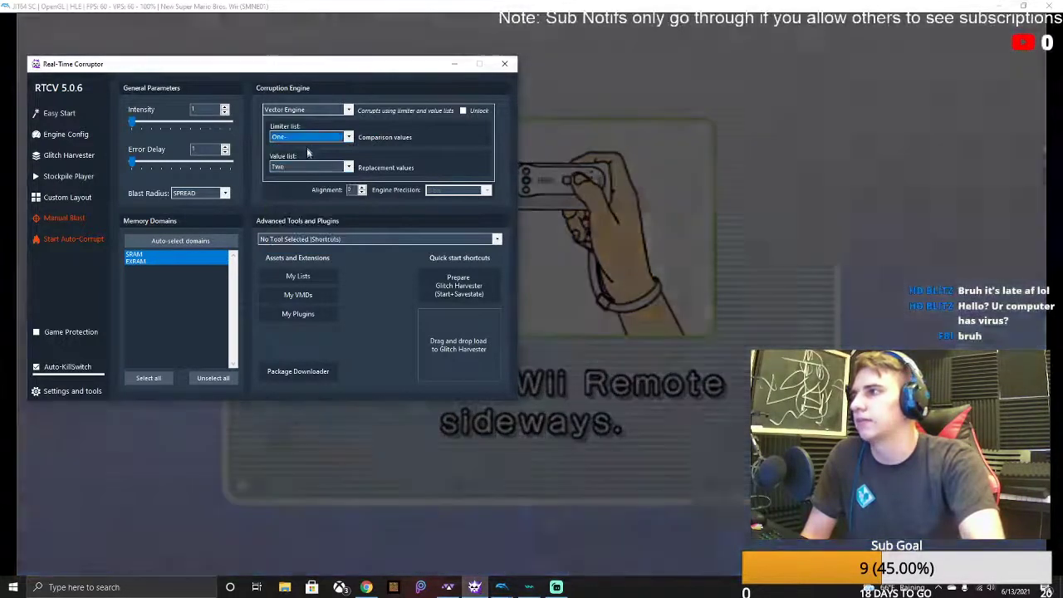
left_click(307, 167)
left_click(279, 234)
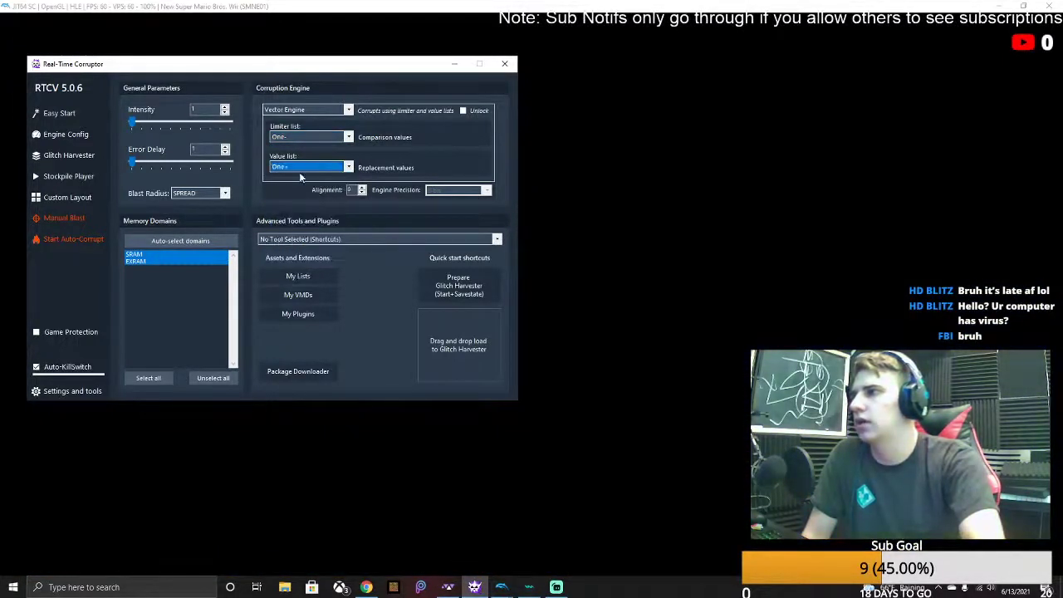
left_click(307, 137)
left_click(290, 195)
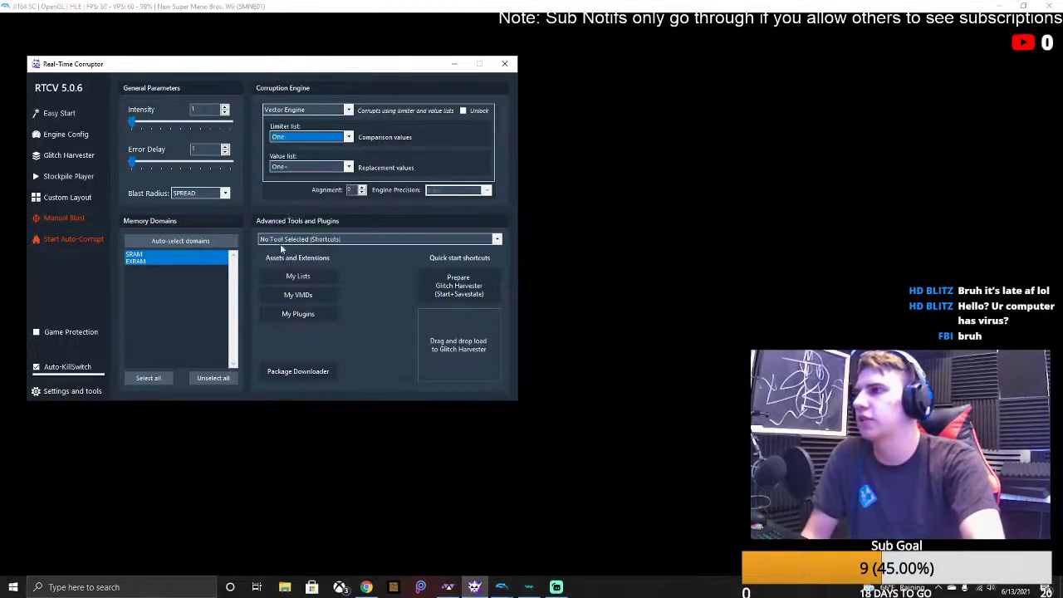
left_click(296, 167)
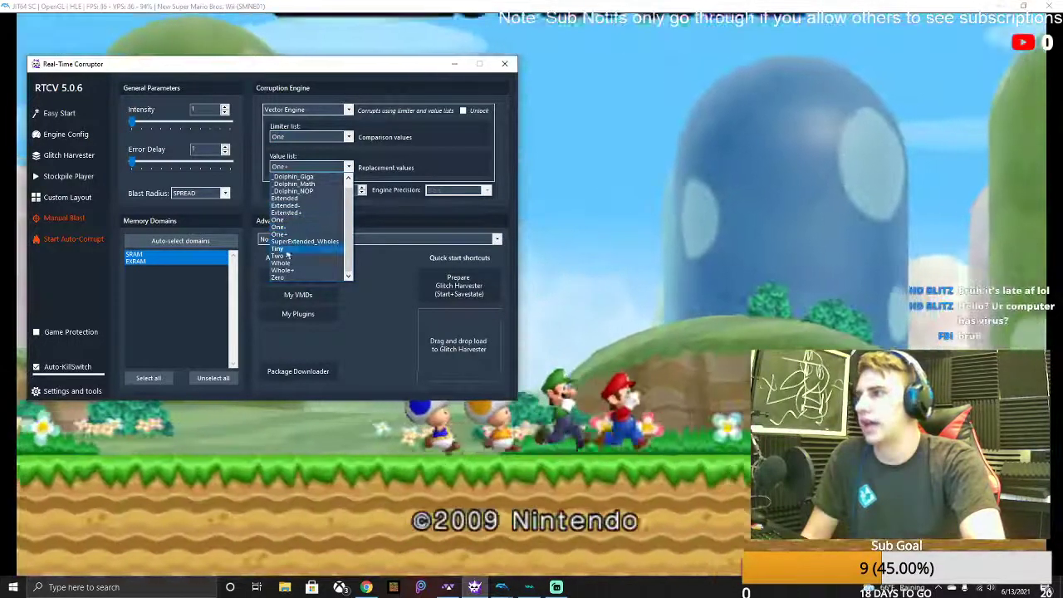
left_click(287, 257)
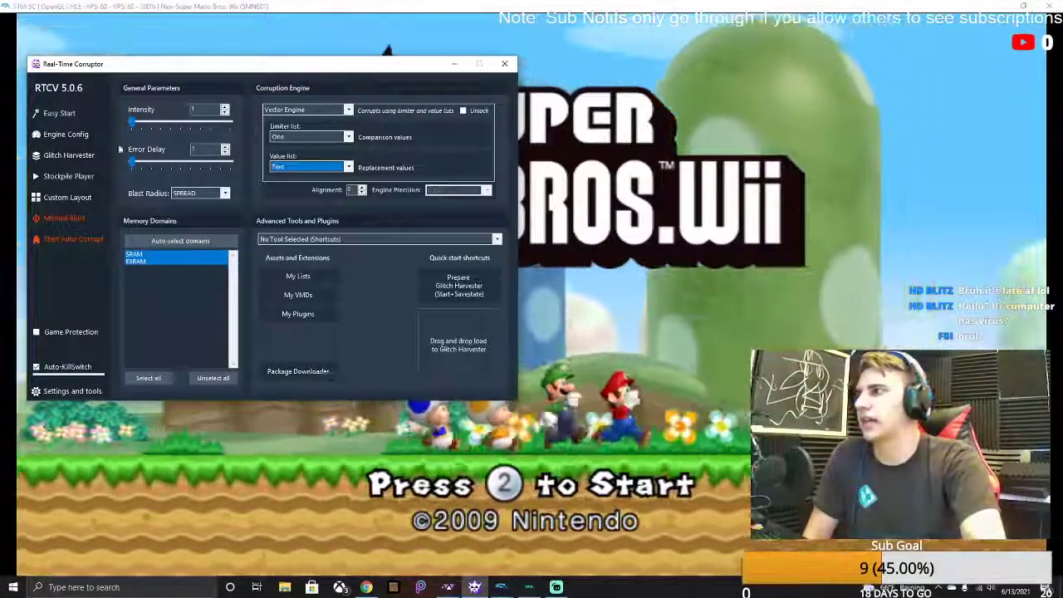
Drag the Intensity slider from 1 up to about 197423
mouse_move(134, 124)
left_mouse_down()
mouse_move(200, 131)
mouse_move(122, 142)
left_mouse_up()
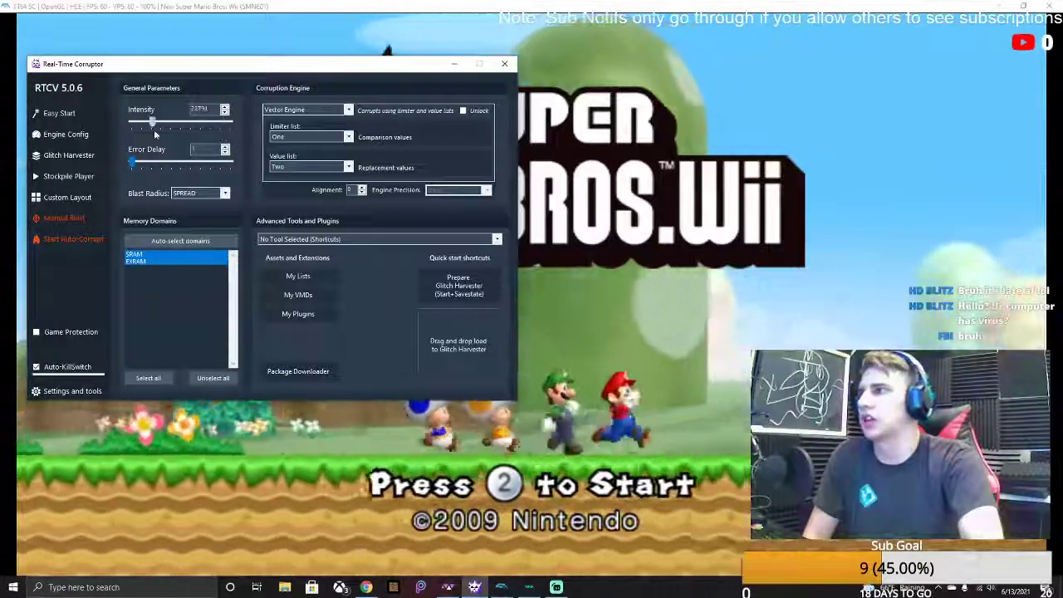
mouse_move(206, 128)
left_mouse_down()
mouse_move(230, 120)
mouse_move(205, 122)
left_mouse_up()
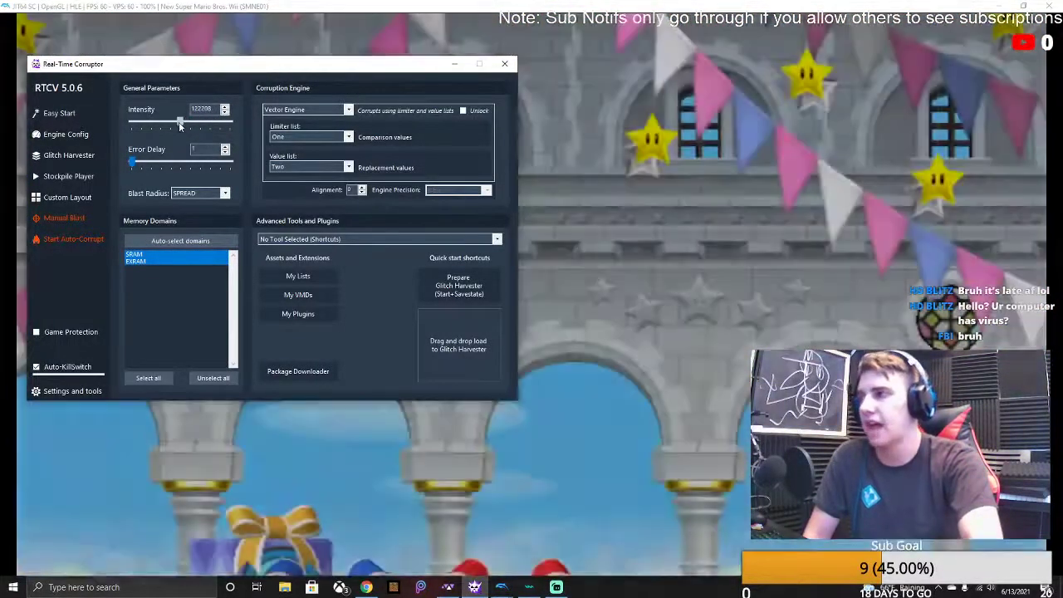
Set Intensity to 122208 and Error Delay to 1, then bring the game's title screen forward
left_click_drag(183, 124, 179, 123)
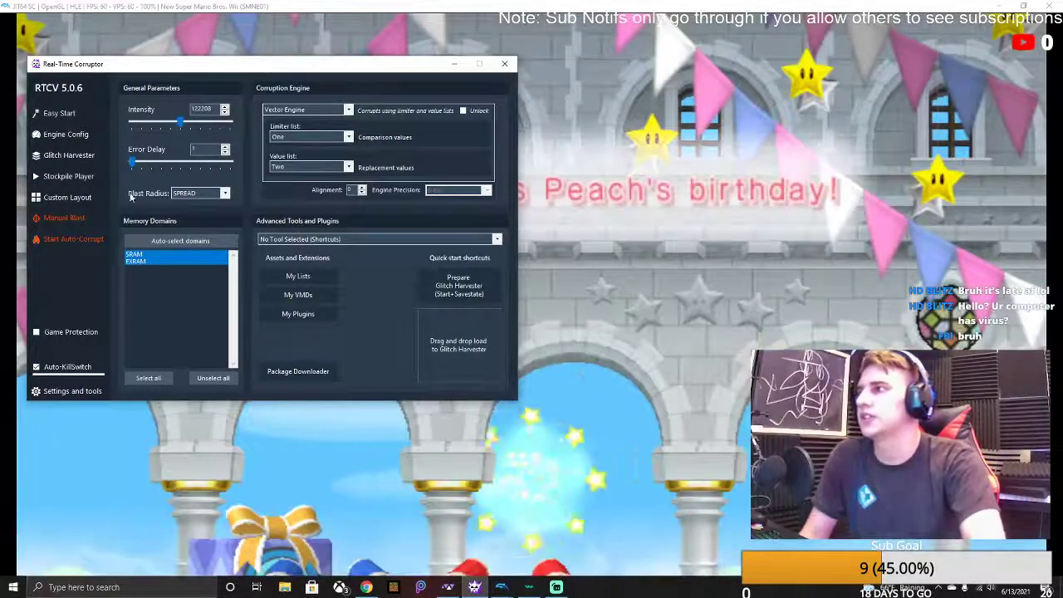
left_click_drag(165, 164, 129, 164)
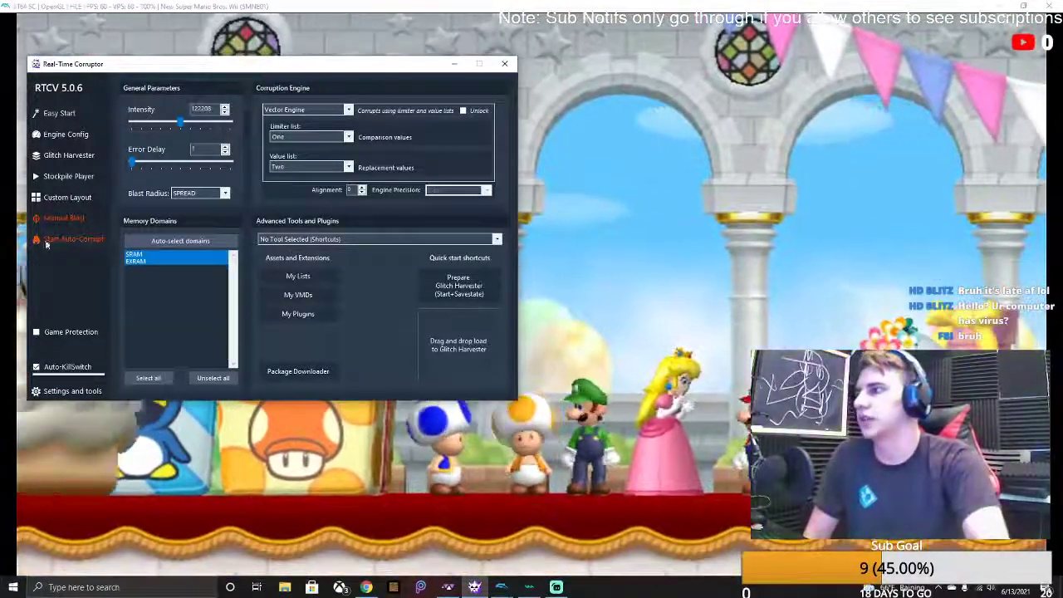
left_click(206, 193)
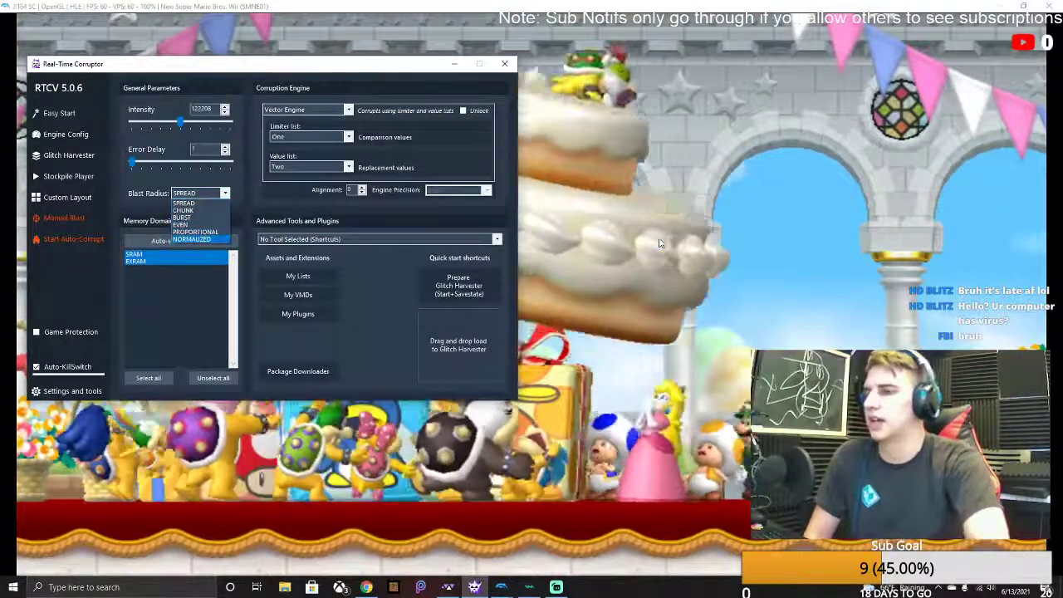
left_click(659, 243)
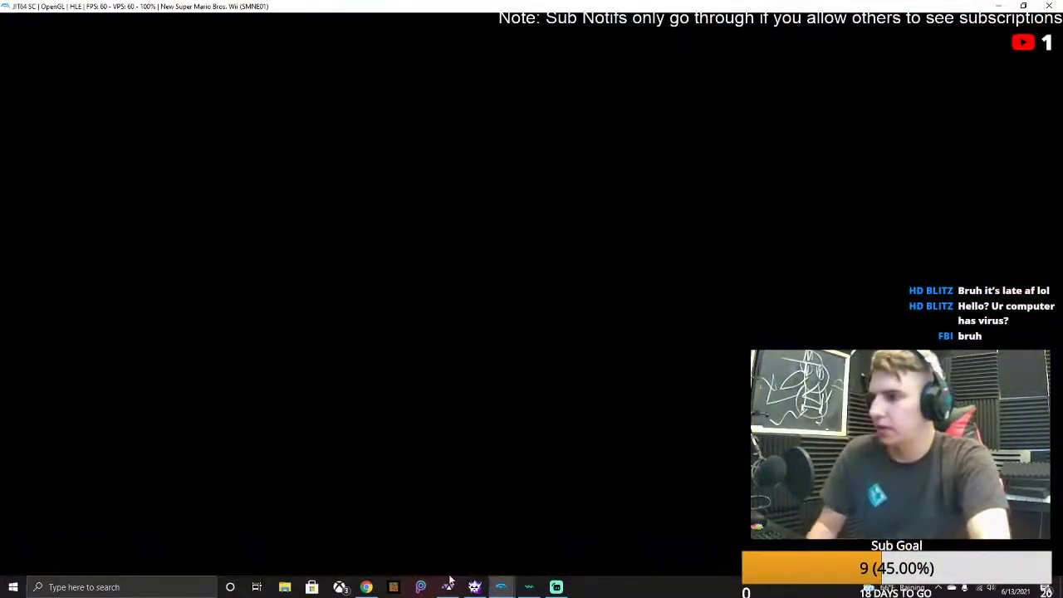
Bring the corruptor back over the game, set Intensity to 70845 and Blast Radius to CHUNK
left_click(474, 587)
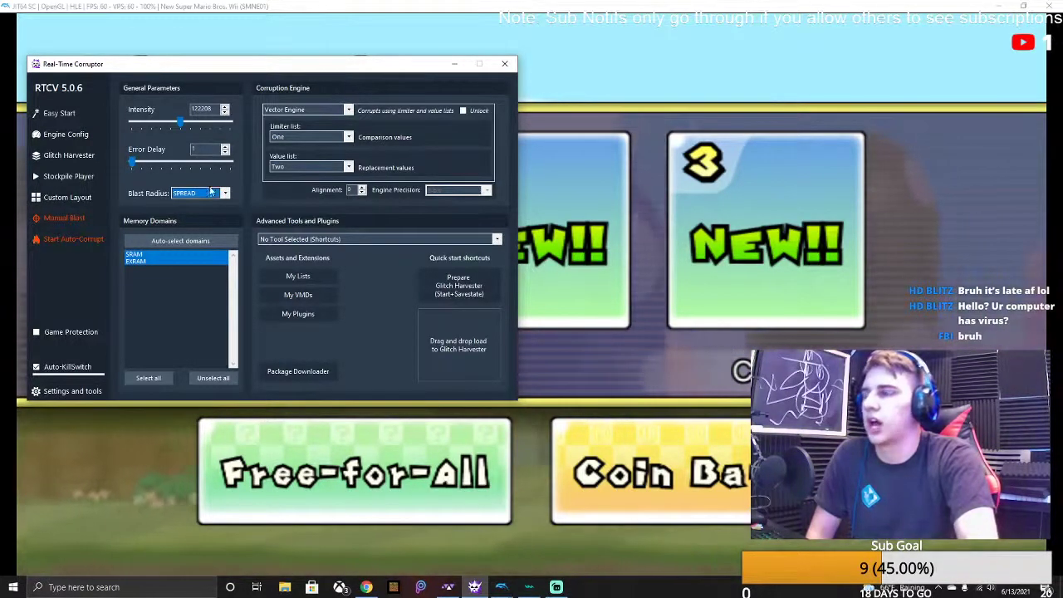
left_click_drag(139, 166, 173, 161)
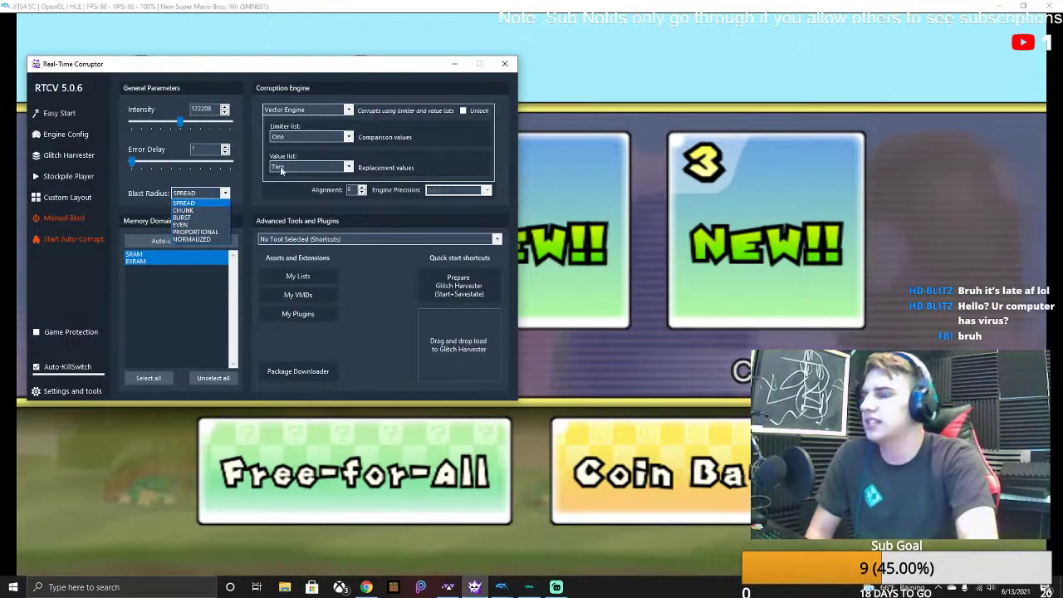
left_click(180, 118)
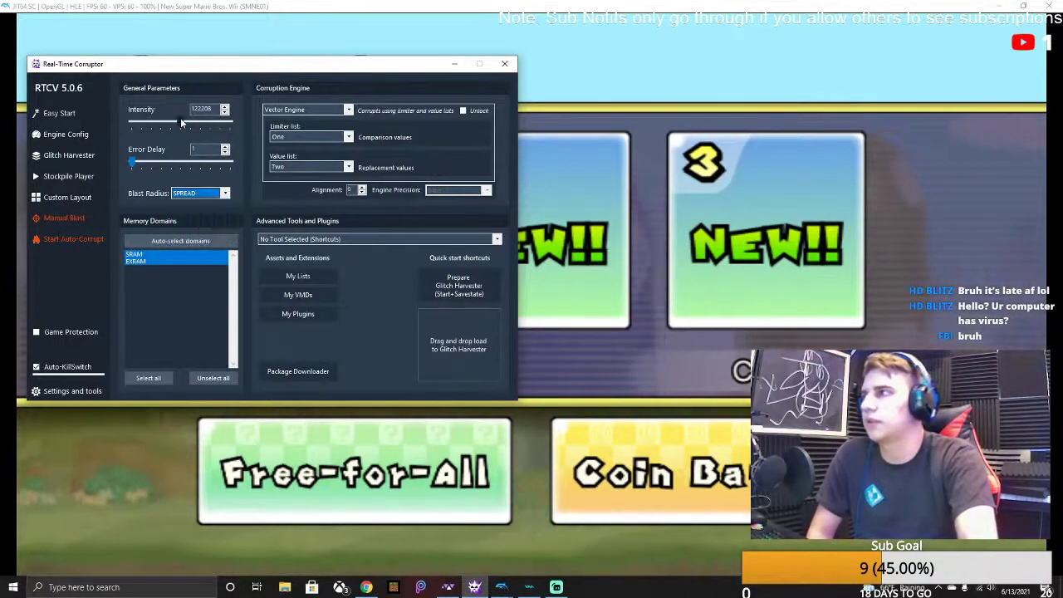
scroll(180, 125, "down", 2)
scroll(171, 140, "up", 3)
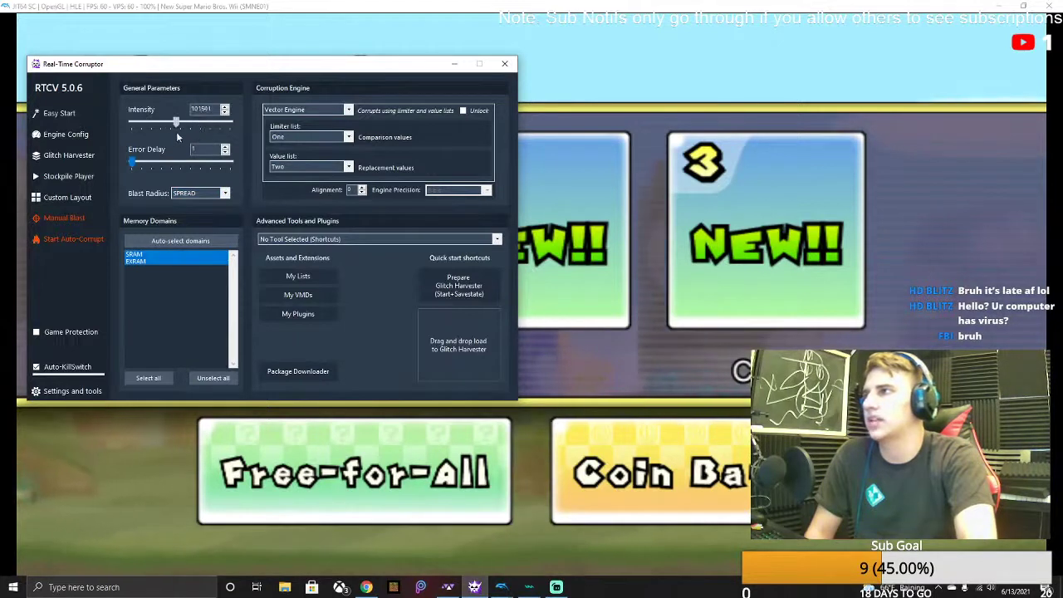
left_click(191, 196)
left_click(189, 211)
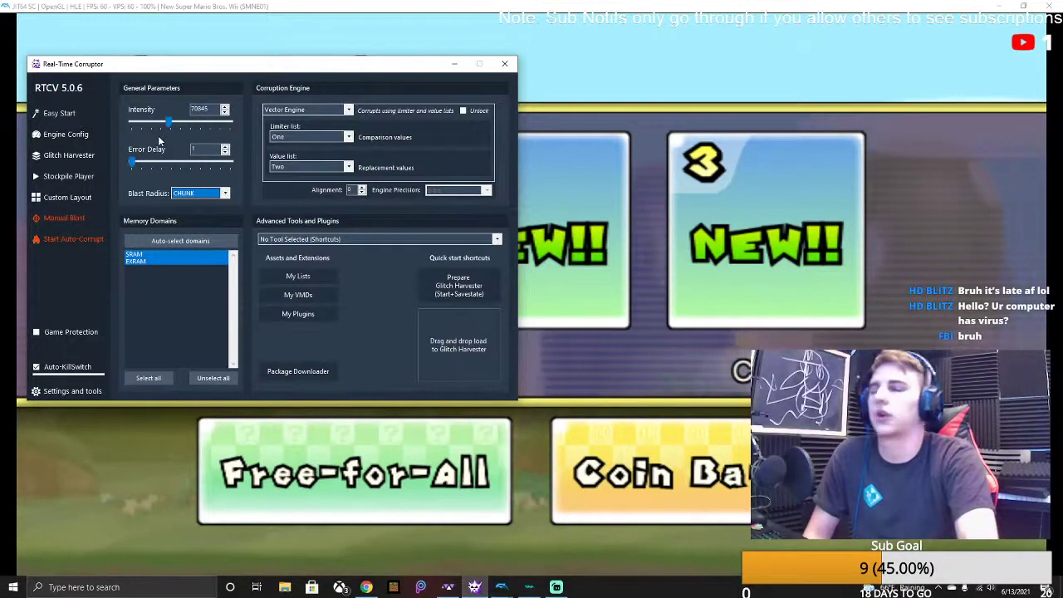
Fire a manual blast, move the corruptor aside, and lower Intensity to 1579 with Error Delay 204
left_click(43, 219)
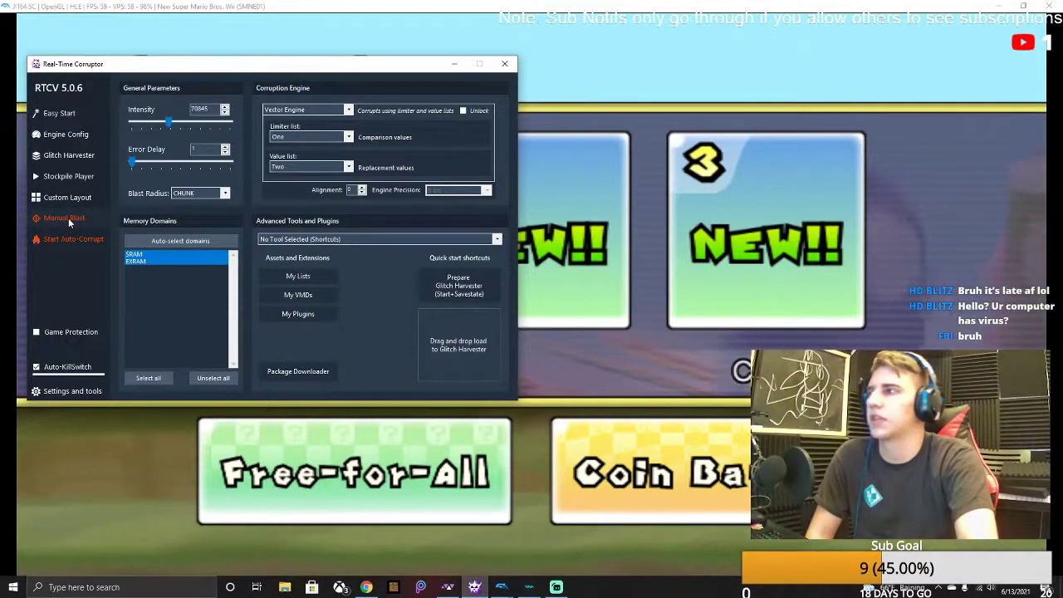
left_click_drag(323, 70, 332, 98)
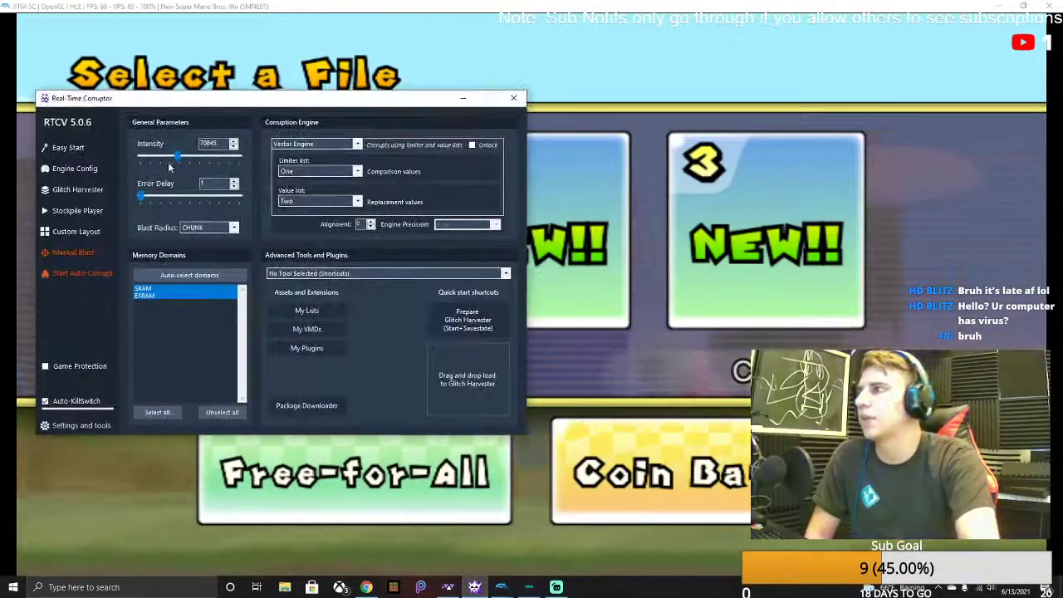
left_click_drag(169, 160, 145, 160)
Start auto-corruption, tune Error Delay to 10 and Intensity to 88770, and tuck the corruptor bottom-left
left_click(84, 274)
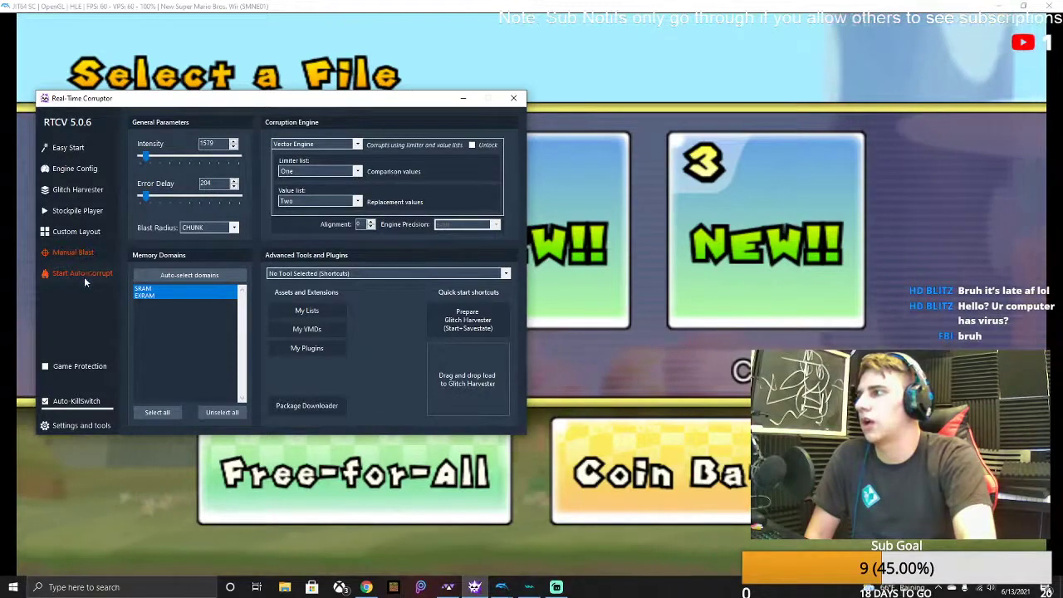
left_click_drag(318, 101, 361, 245)
left_click_drag(137, 337, 131, 336)
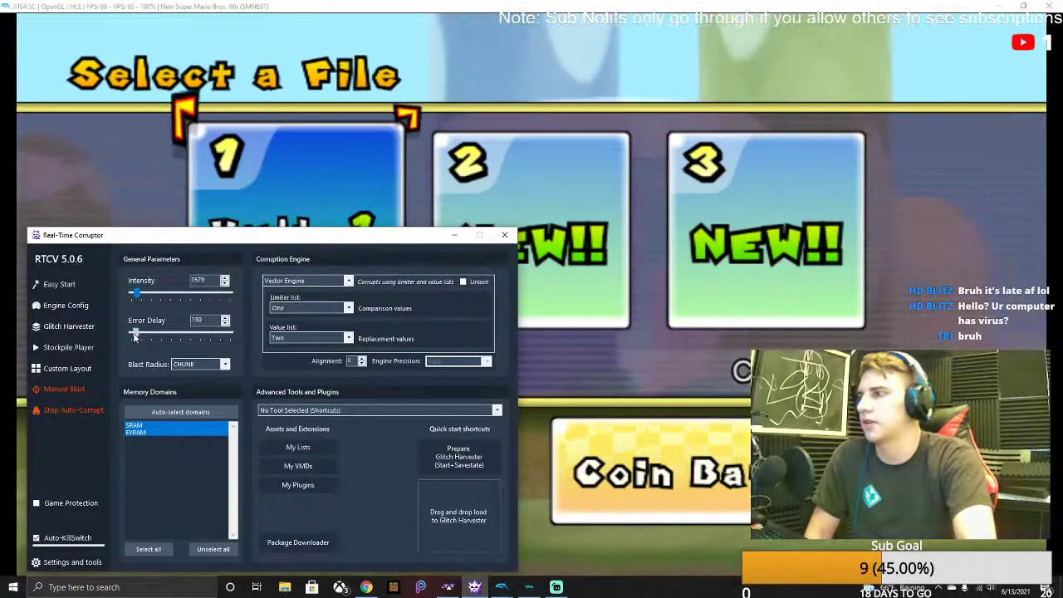
left_click_drag(314, 244, 355, 352)
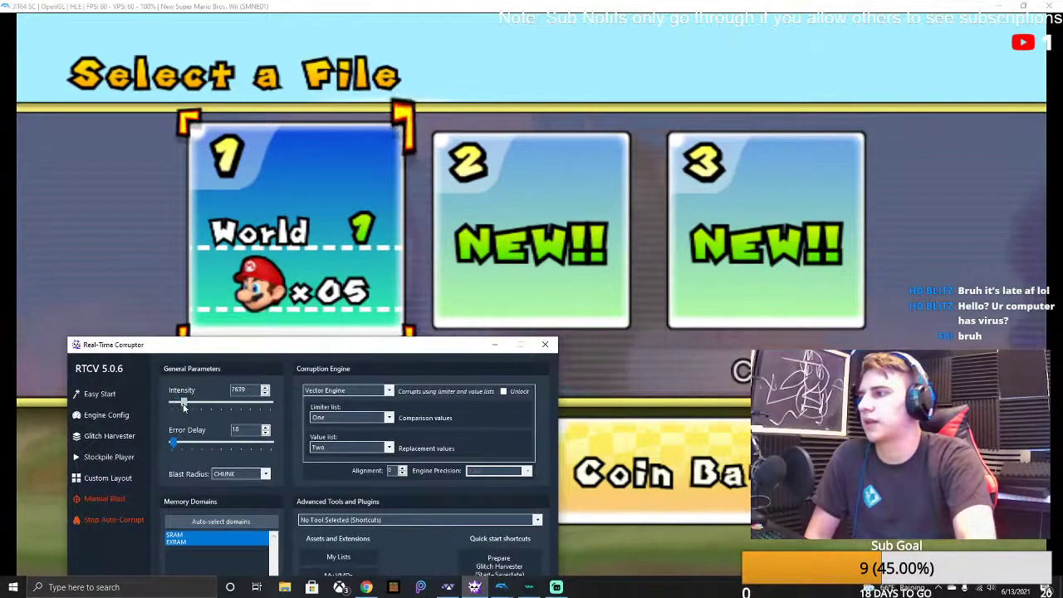
left_click_drag(181, 405, 186, 404)
mouse_move(301, 351)
left_mouse_down()
mouse_move(442, 454)
mouse_move(232, 463)
mouse_move(142, 505)
mouse_move(96, 512)
mouse_move(137, 443)
mouse_move(104, 405)
mouse_move(155, 398)
mouse_move(269, 215)
mouse_move(270, 182)
mouse_move(228, 192)
mouse_move(38, 449)
mouse_move(4, 457)
mouse_move(2, 442)
mouse_move(82, 399)
mouse_move(267, 152)
mouse_move(301, 187)
left_mouse_up()
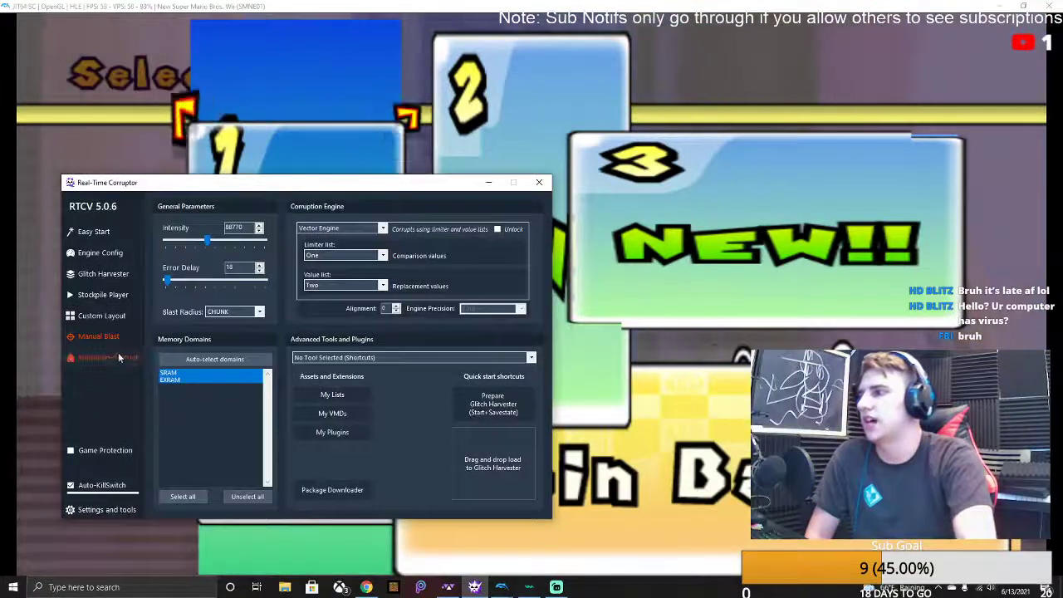
left_click_drag(339, 185, 73, 407)
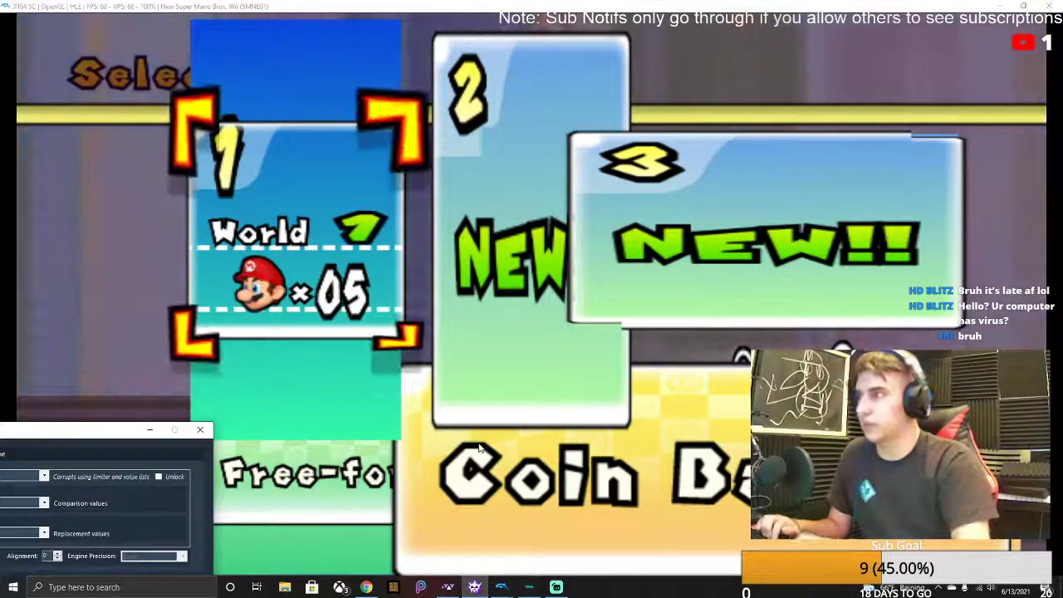
Load the World 7 save, walk Mario around the World 1 map, then stop the game
left_click(372, 292)
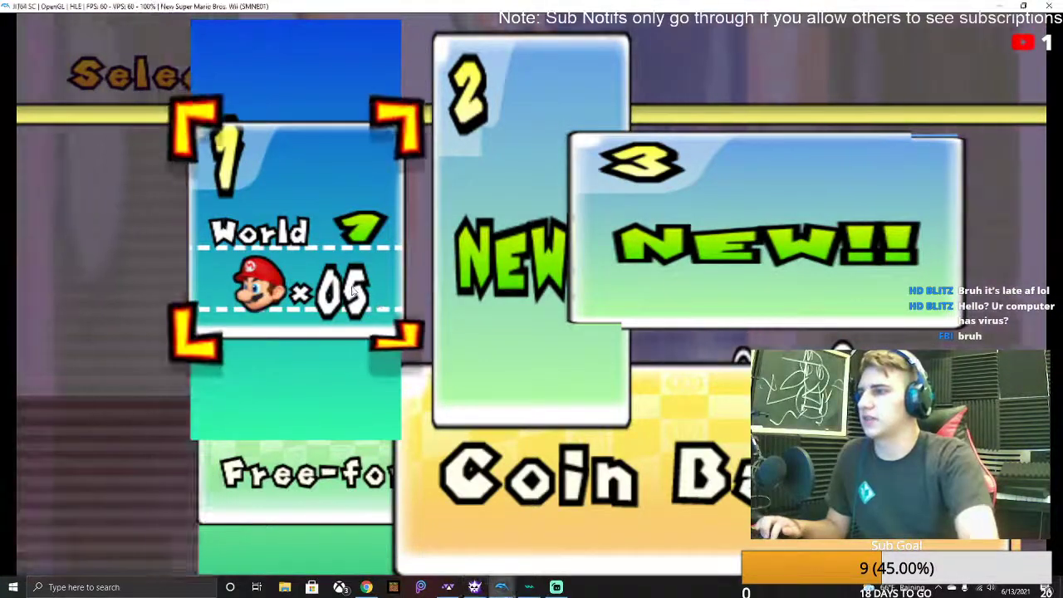
key("2")
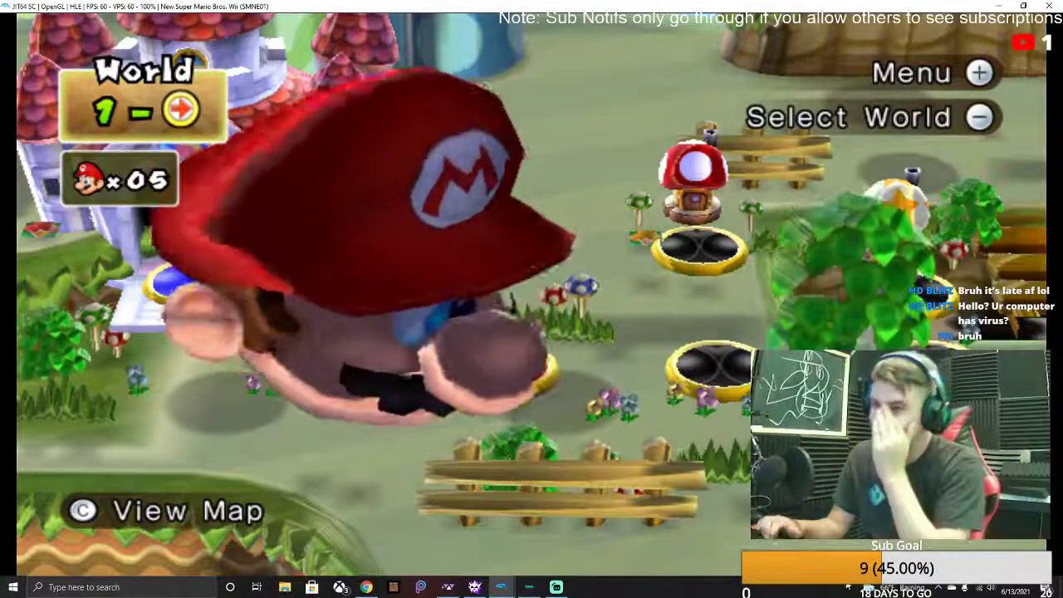
key("Right")
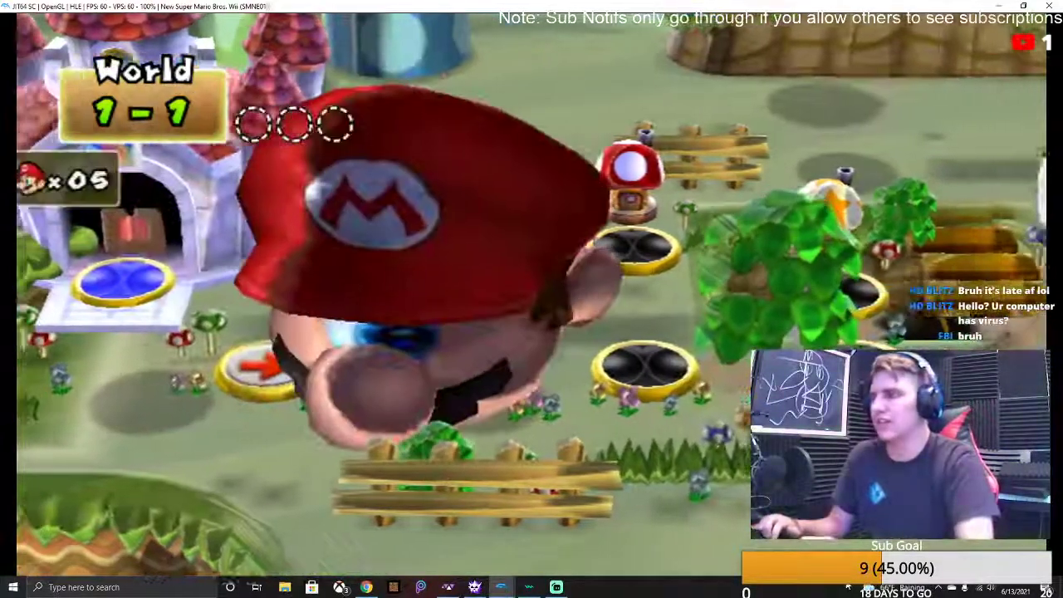
key("Left")
key("Right")
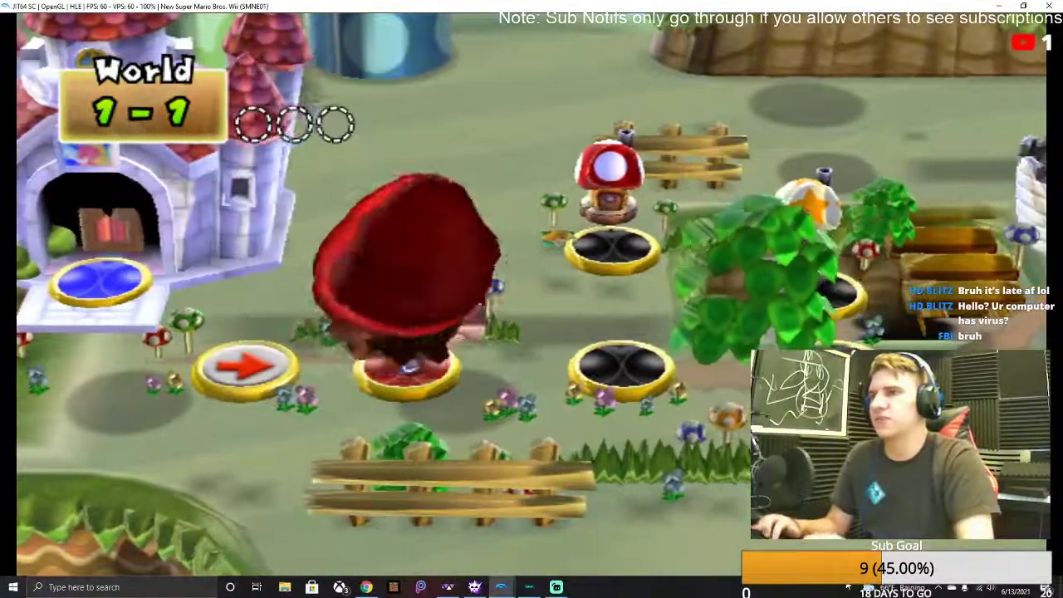
key("Left")
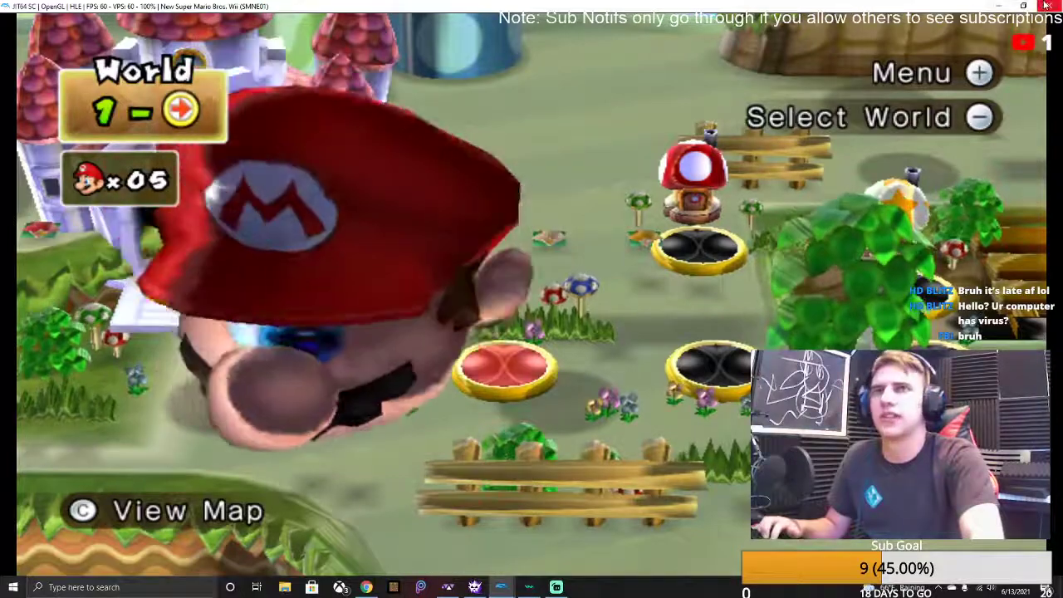
left_click(1048, 6)
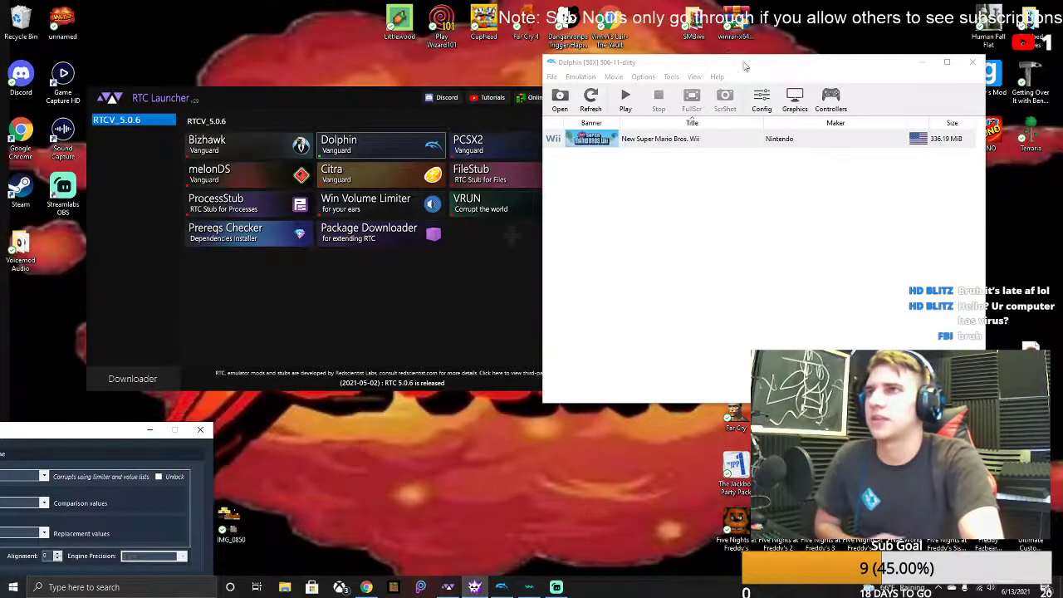
Move and minimize Dolphin's game list, bring the corruptor into view, and close the RTC Launcher
left_click_drag(745, 65, 698, 87)
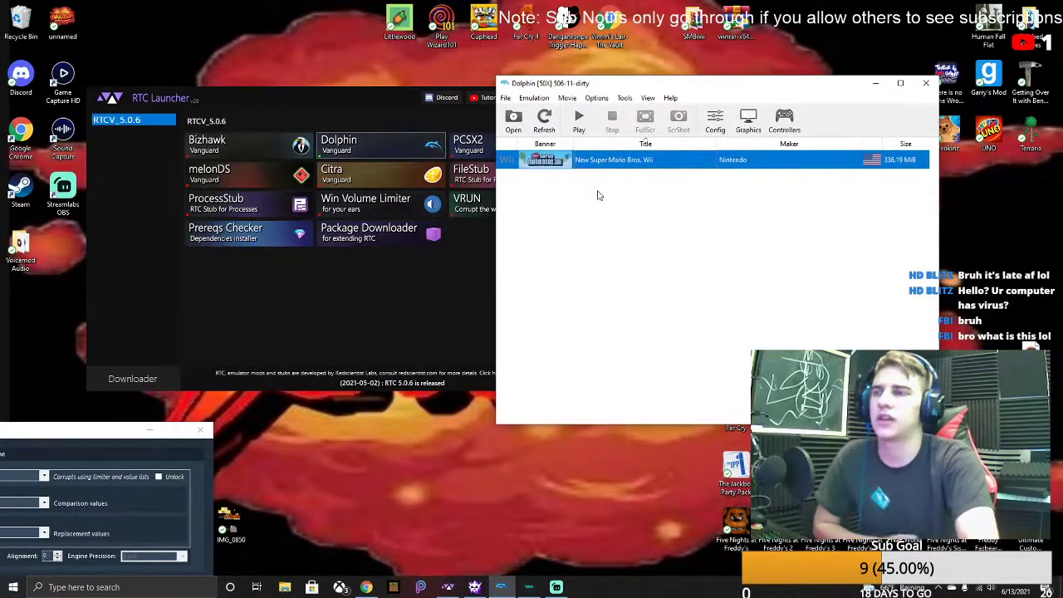
left_click(881, 87)
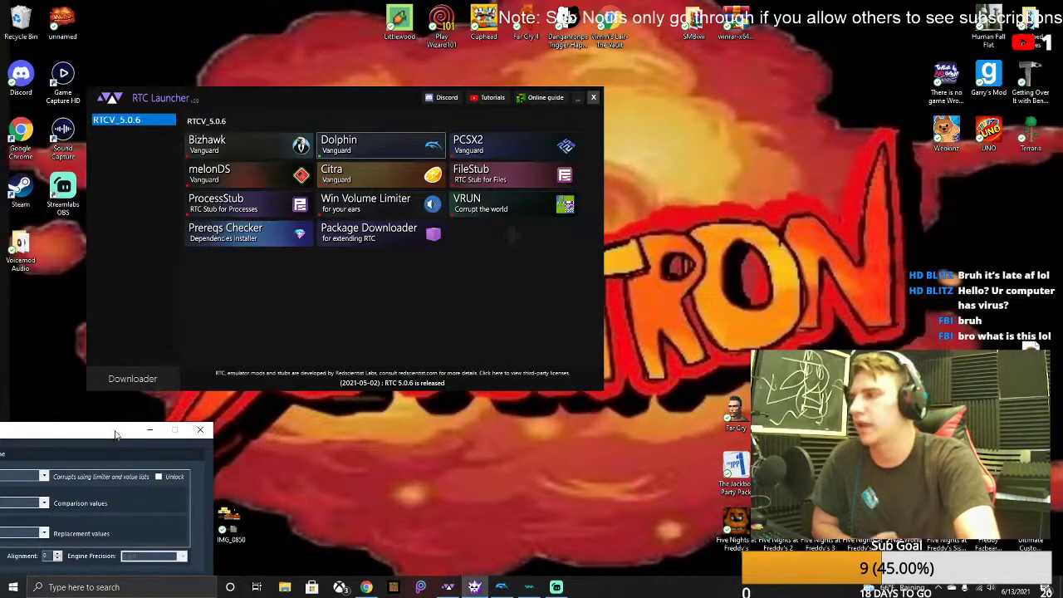
left_click_drag(116, 433, 402, 188)
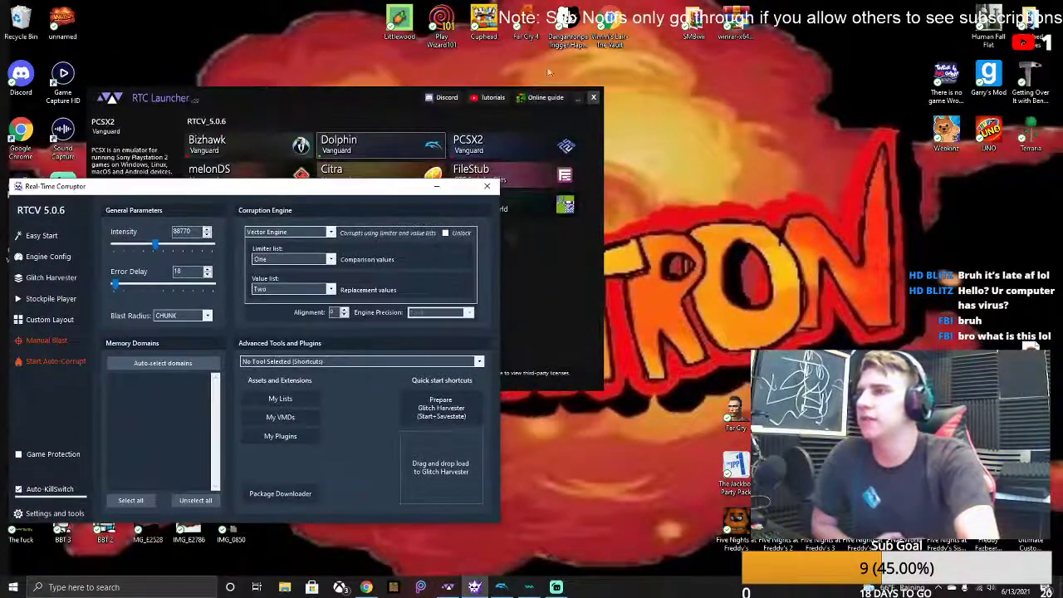
left_click(593, 99)
left_click_drag(277, 188, 361, 94)
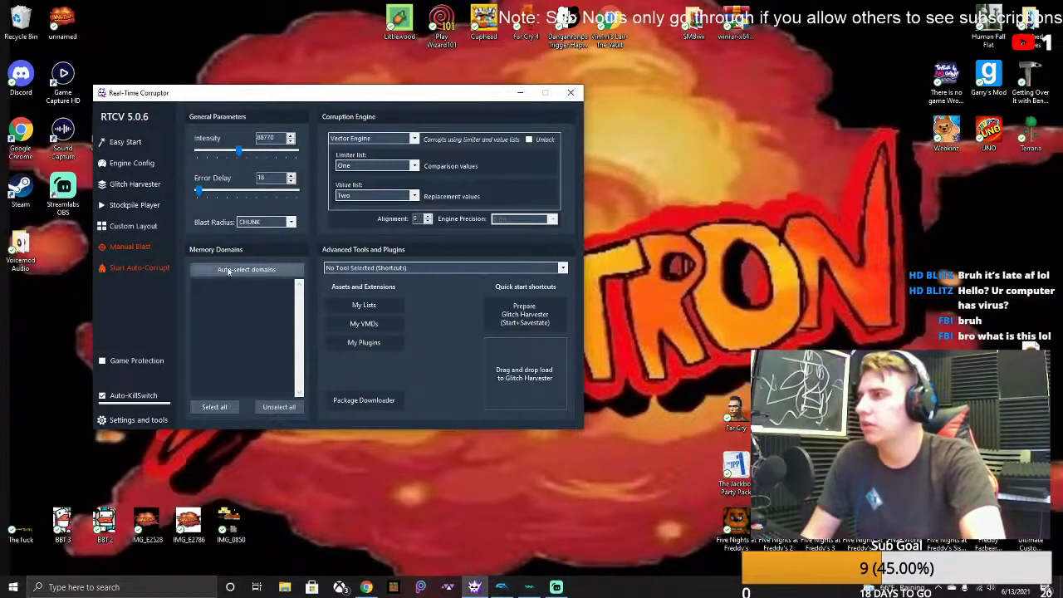
Rearrange the Dolphin and corruptor windows side by side and boot New Super Mario Bros. Wii
left_click(474, 587)
left_click(501, 588)
left_click(502, 587)
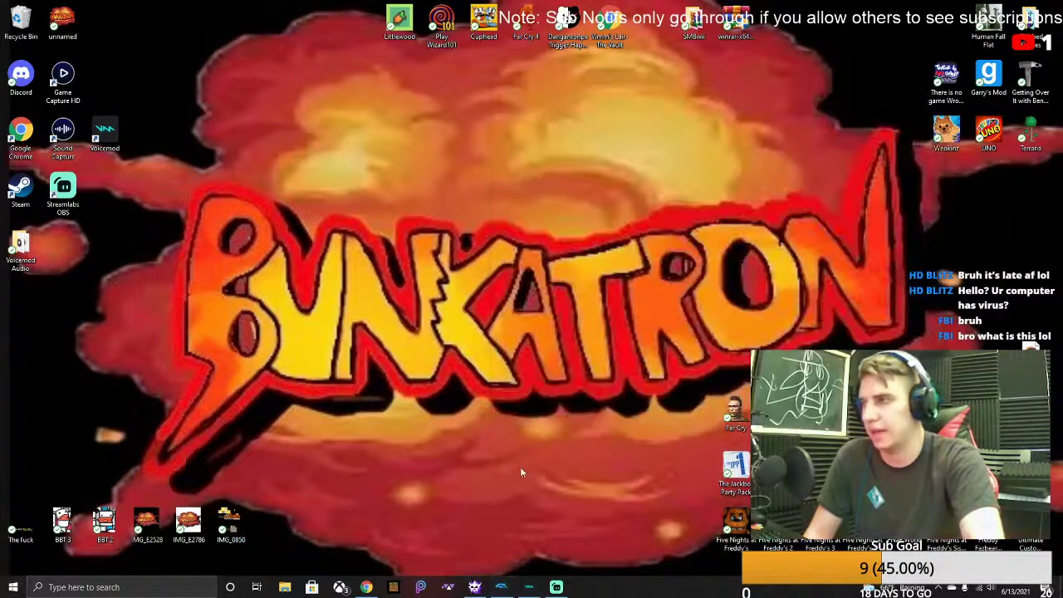
left_click(501, 588)
left_click(475, 587)
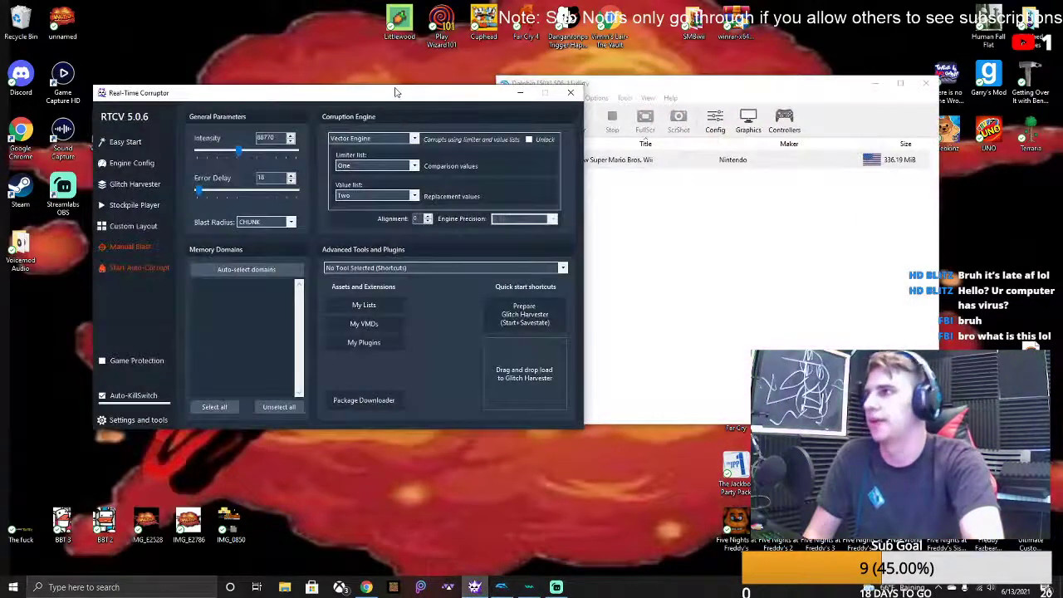
left_click_drag(395, 92, 369, 96)
left_click_drag(672, 86, 737, 78)
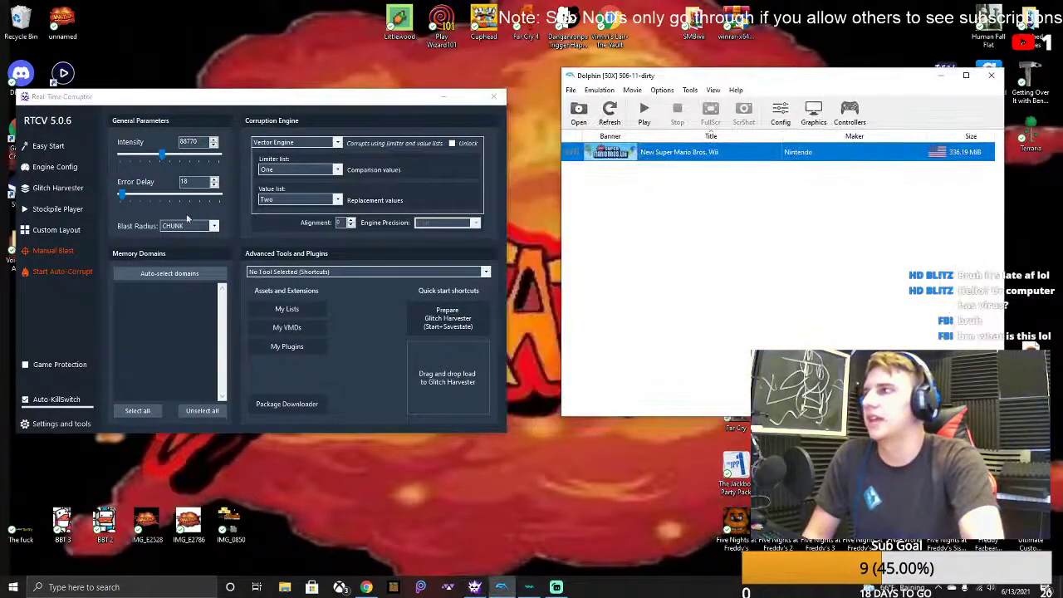
left_click(644, 112)
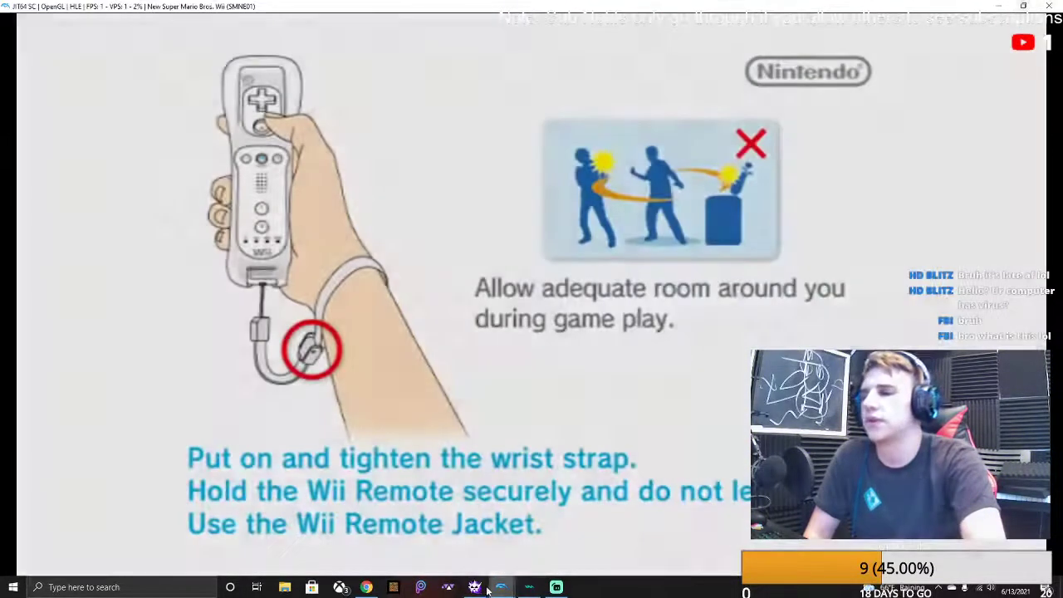
Reposition the corruptor window and lower the Intensity slider to 238747
left_click(482, 587)
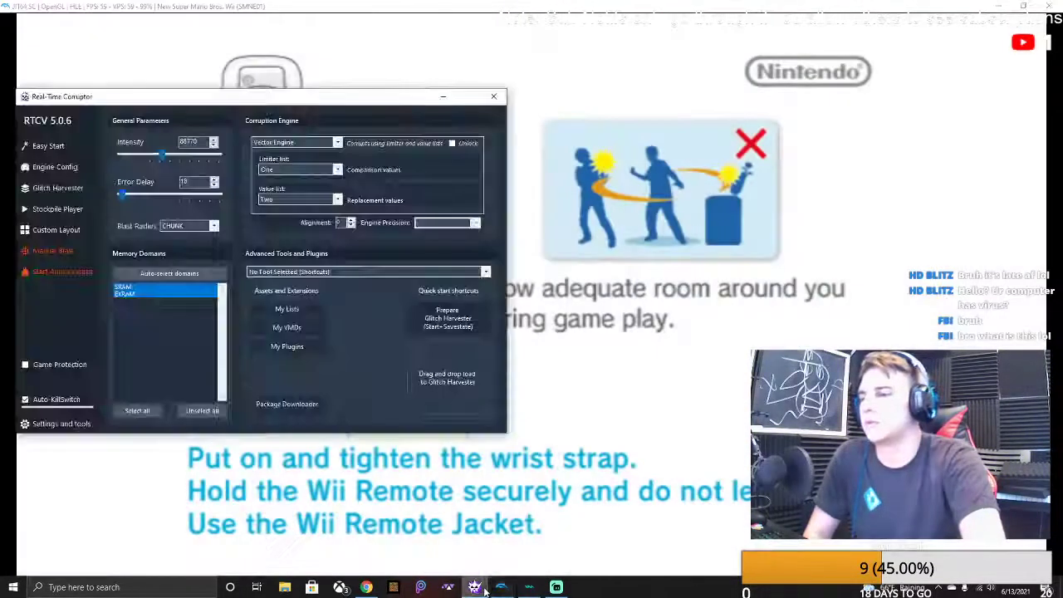
left_click_drag(252, 107, 261, 134)
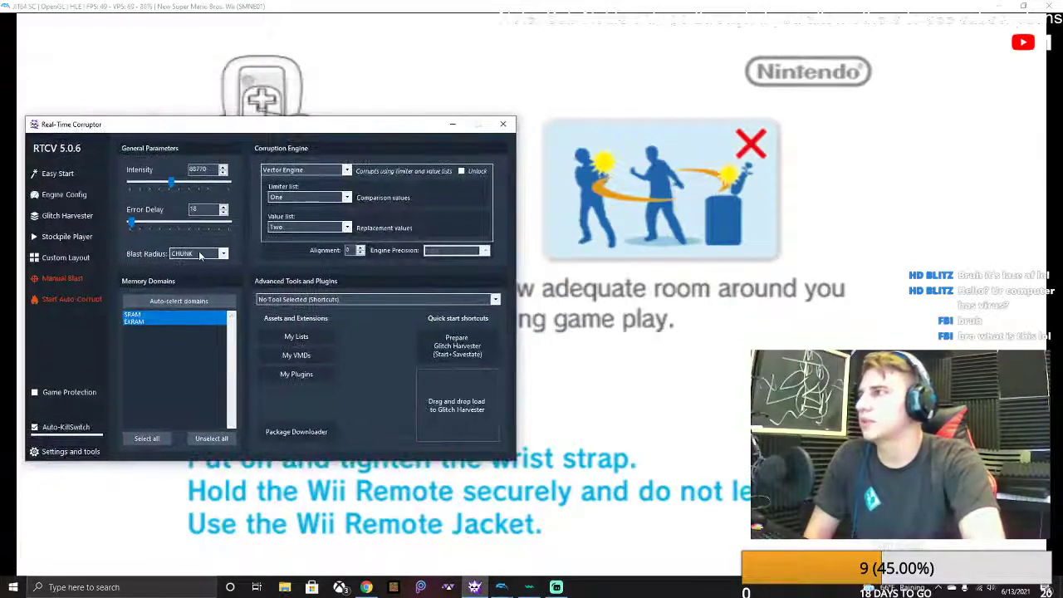
left_click_drag(172, 182, 154, 184)
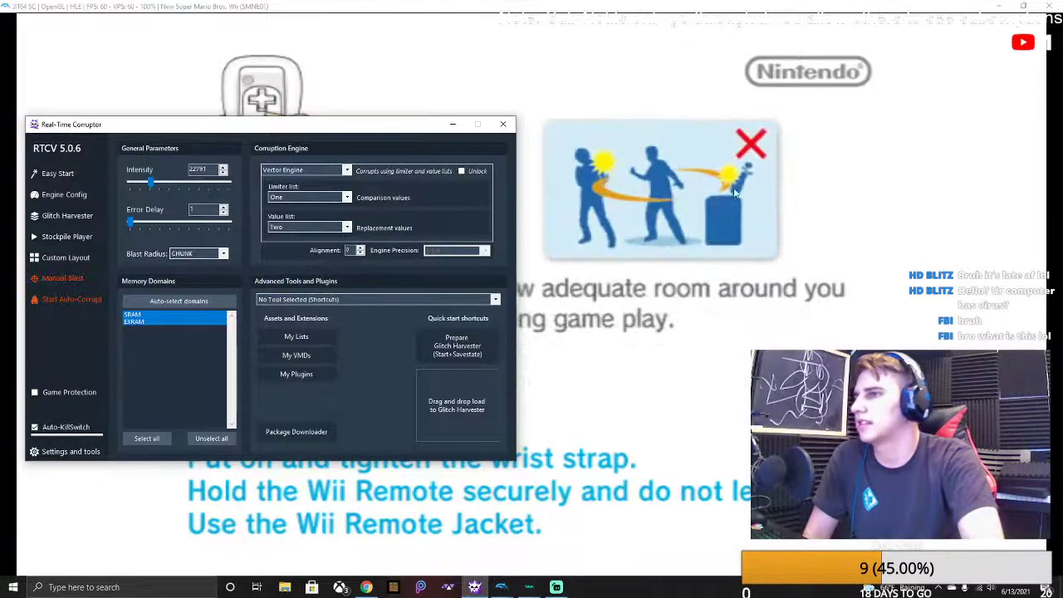
left_click(716, 196)
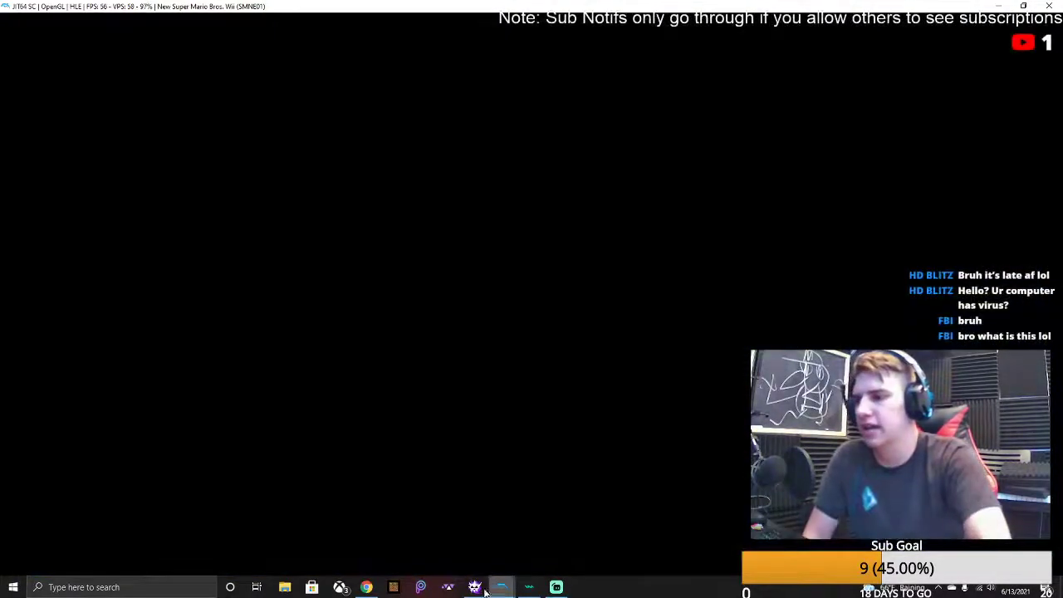
left_click(485, 591)
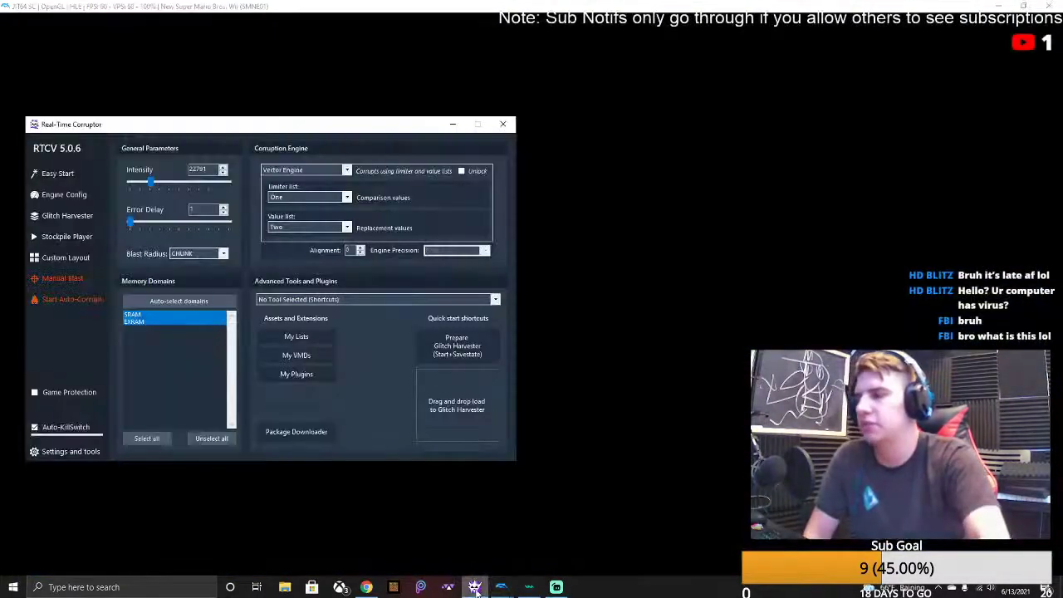
Cycle Blast Radius through SPREAD and EVEN, then blast the game on BURST
left_click(185, 255)
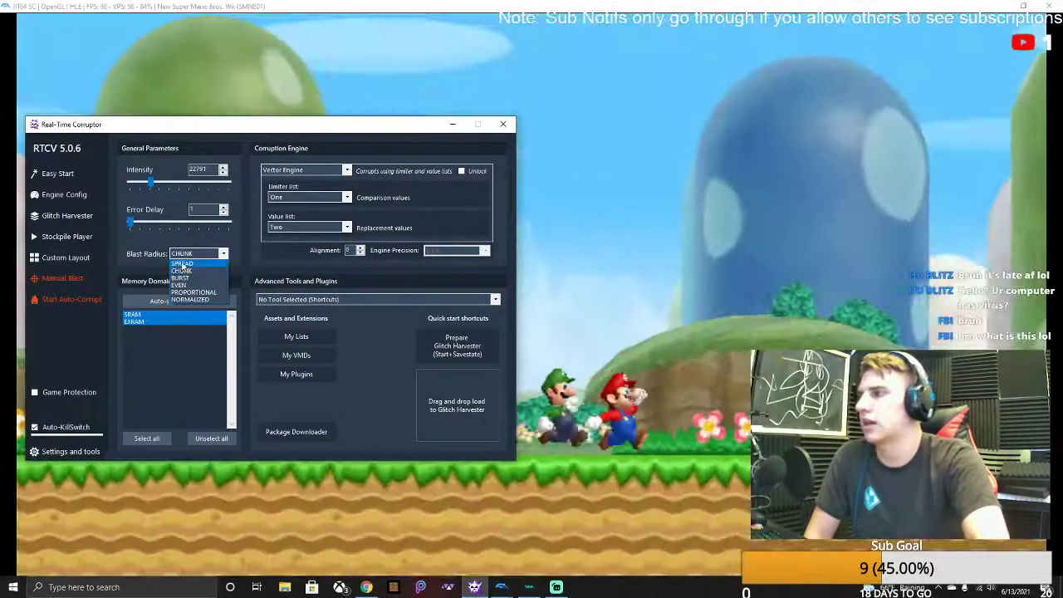
left_click(182, 264)
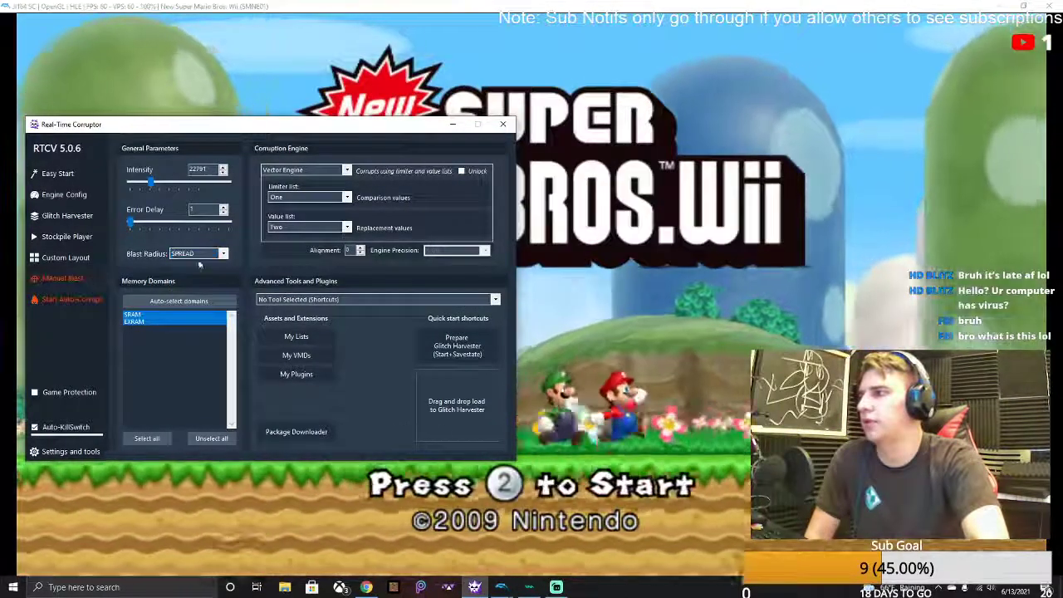
left_click(197, 253)
left_click(181, 283)
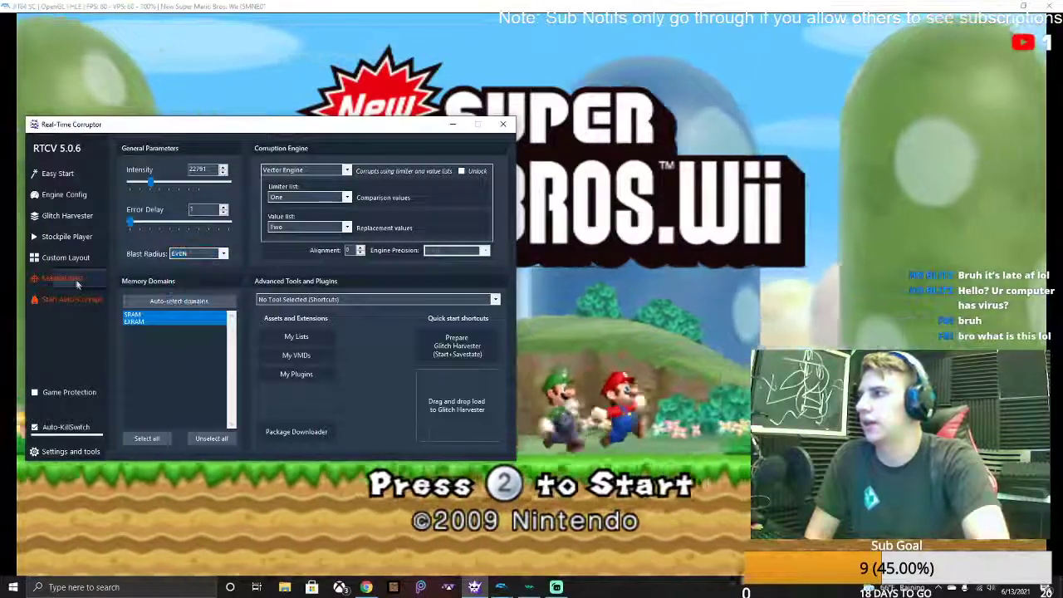
left_click(198, 253)
left_click(183, 282)
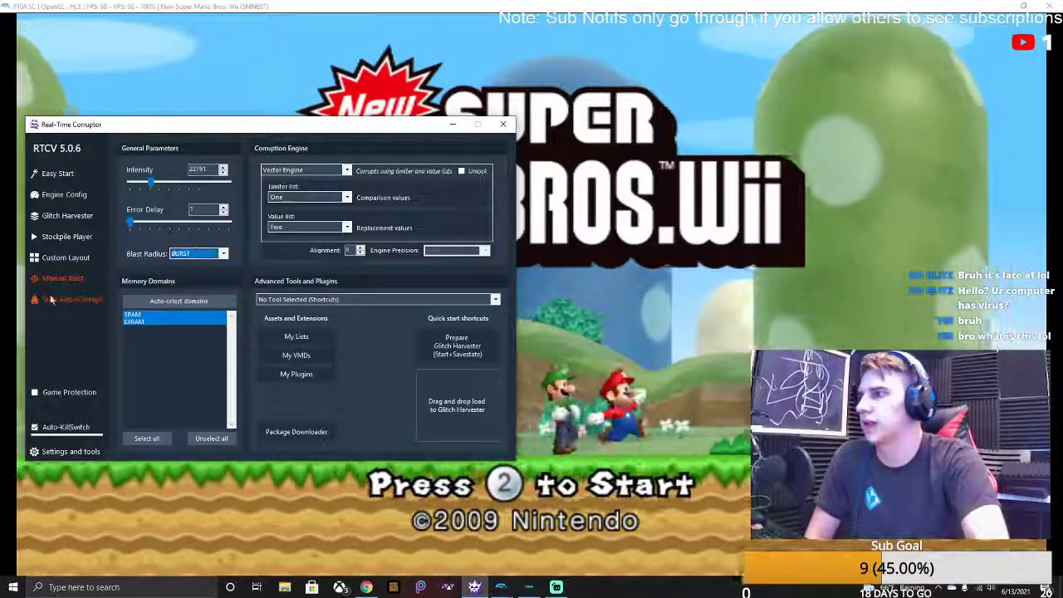
left_click(59, 279)
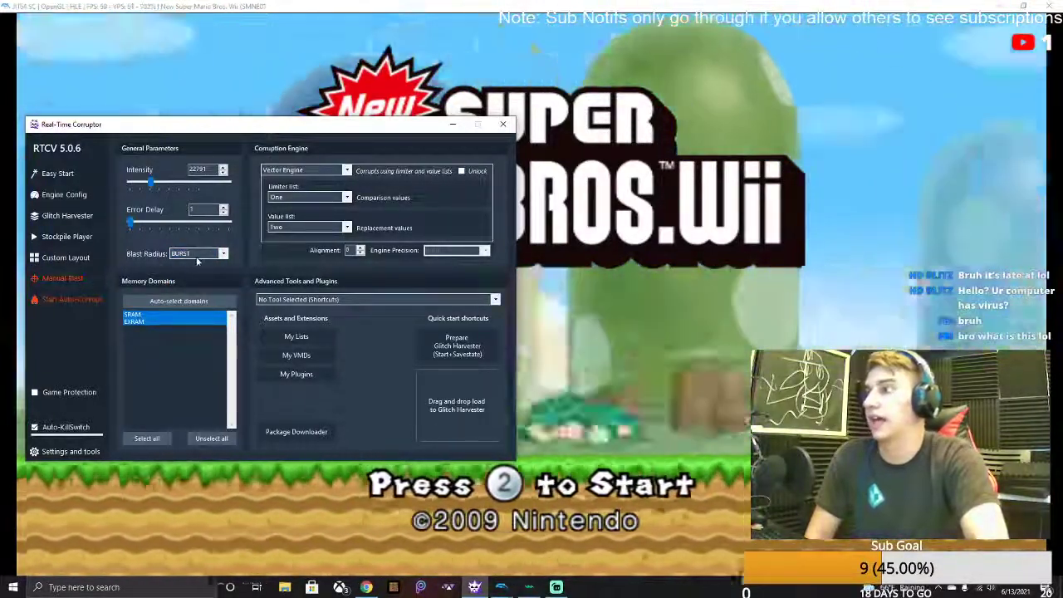
Blast once on SPREAD, twice on NORMALIZED, then once on PROPORTIONAL
left_click(199, 253)
left_click(185, 264)
left_click(77, 282)
left_click(198, 254)
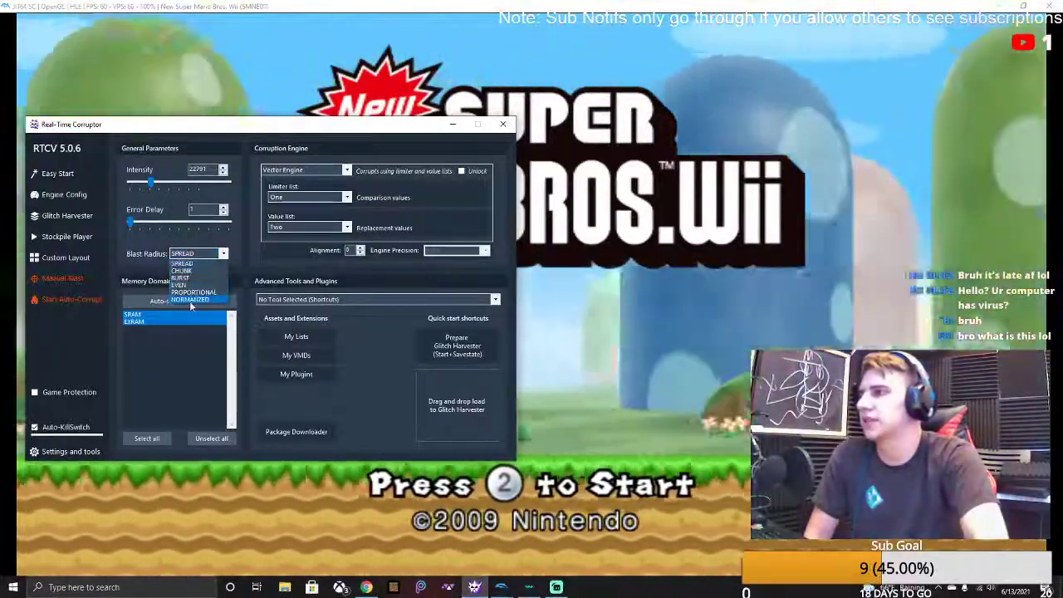
left_click(190, 300)
left_click(78, 279)
left_click(79, 280)
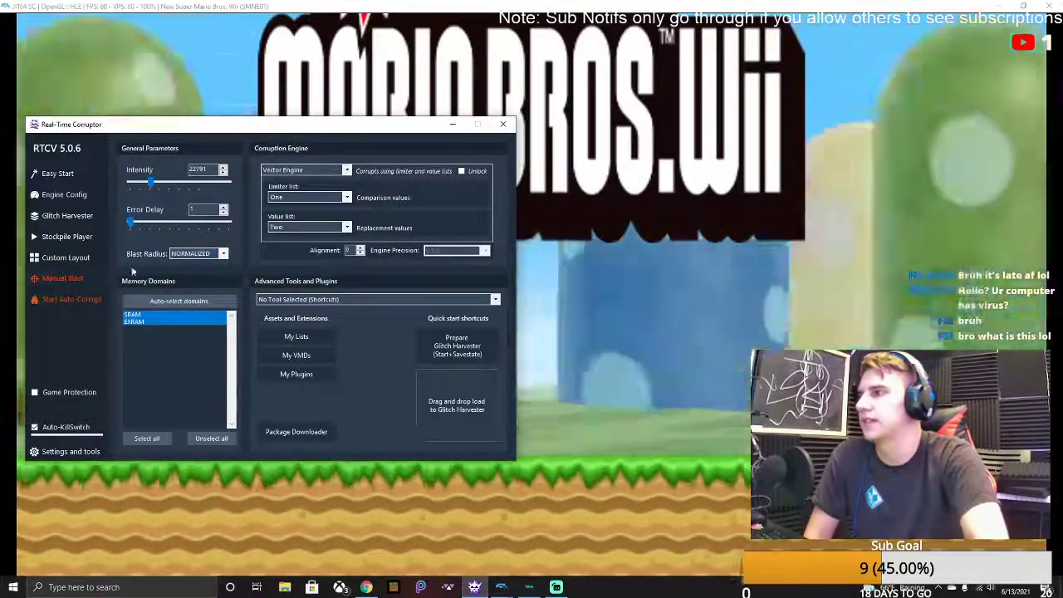
left_click(208, 254)
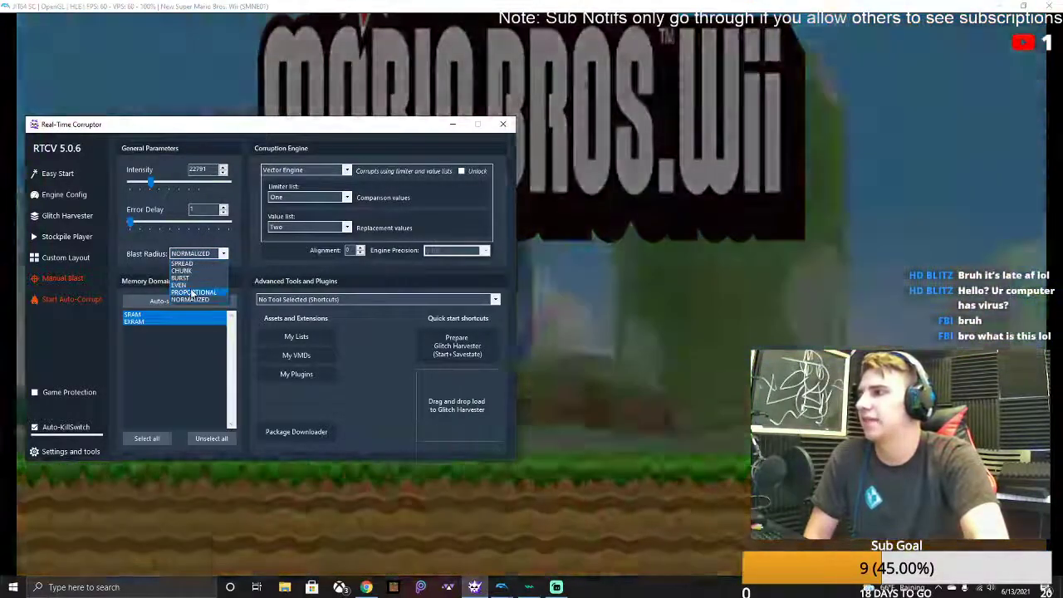
left_click(190, 309)
left_click(71, 281)
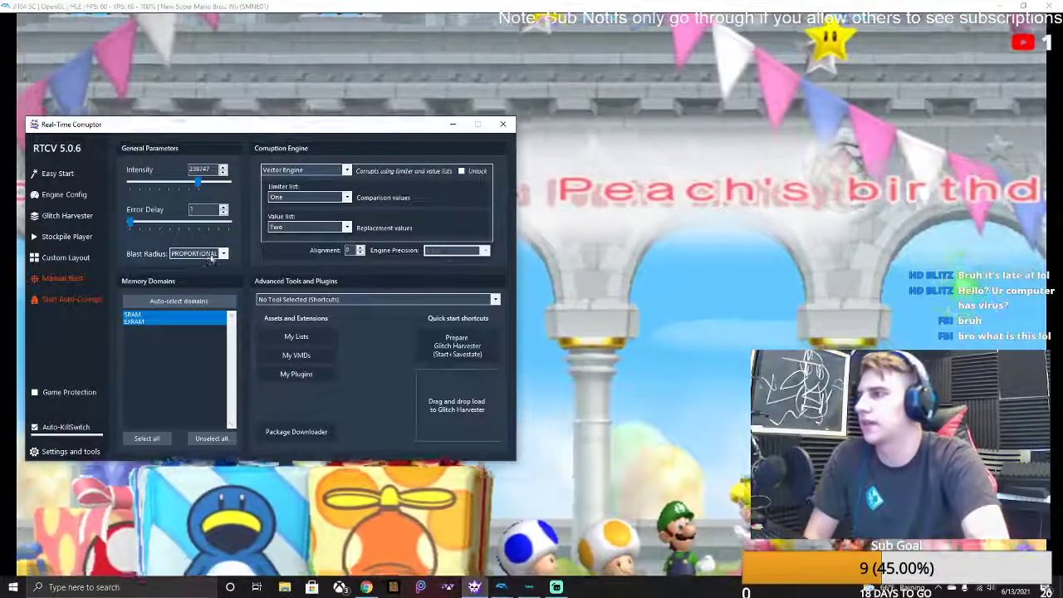
Switch Blast Radius through BURST, CHUNK and PROPORTIONAL
left_click(202, 254)
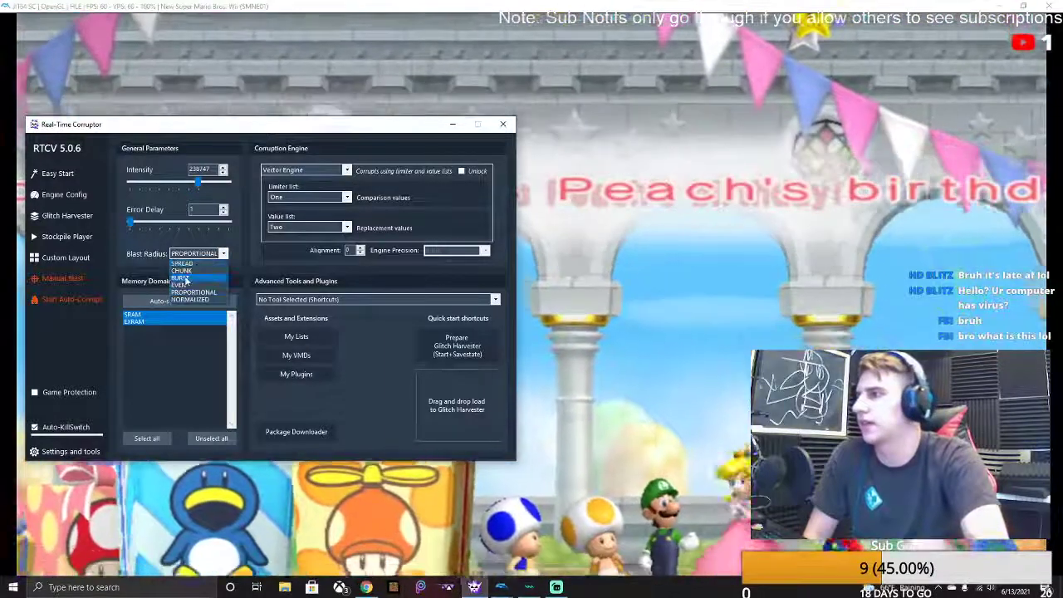
left_click(192, 271)
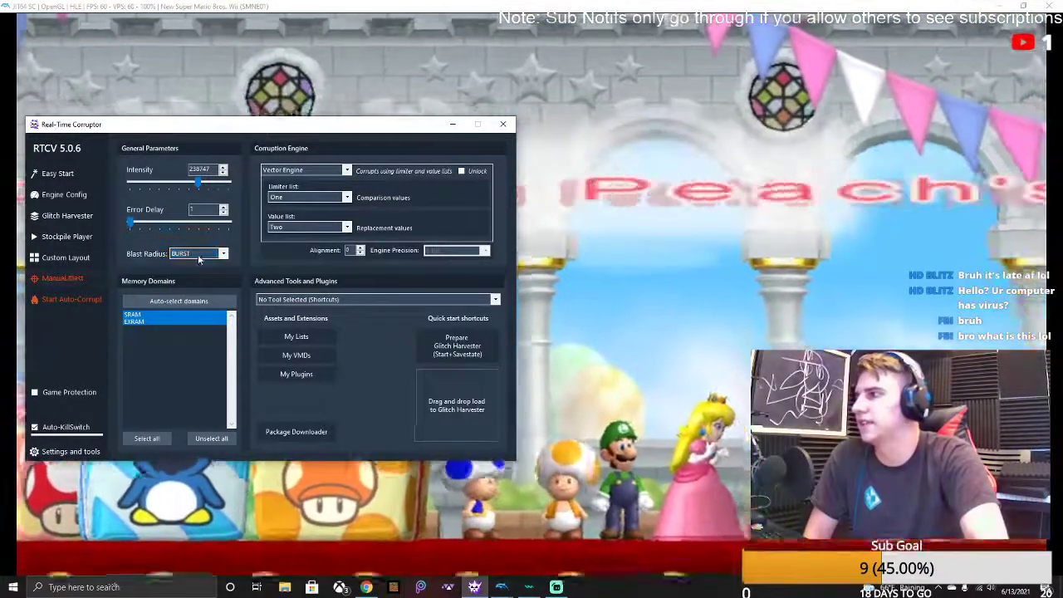
left_click(202, 254)
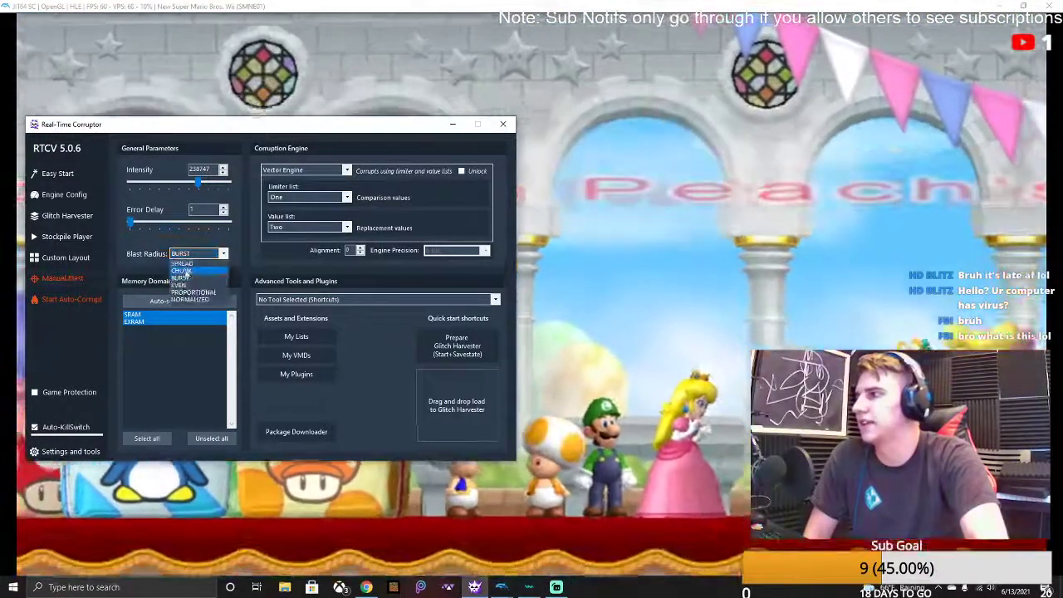
left_click(192, 264)
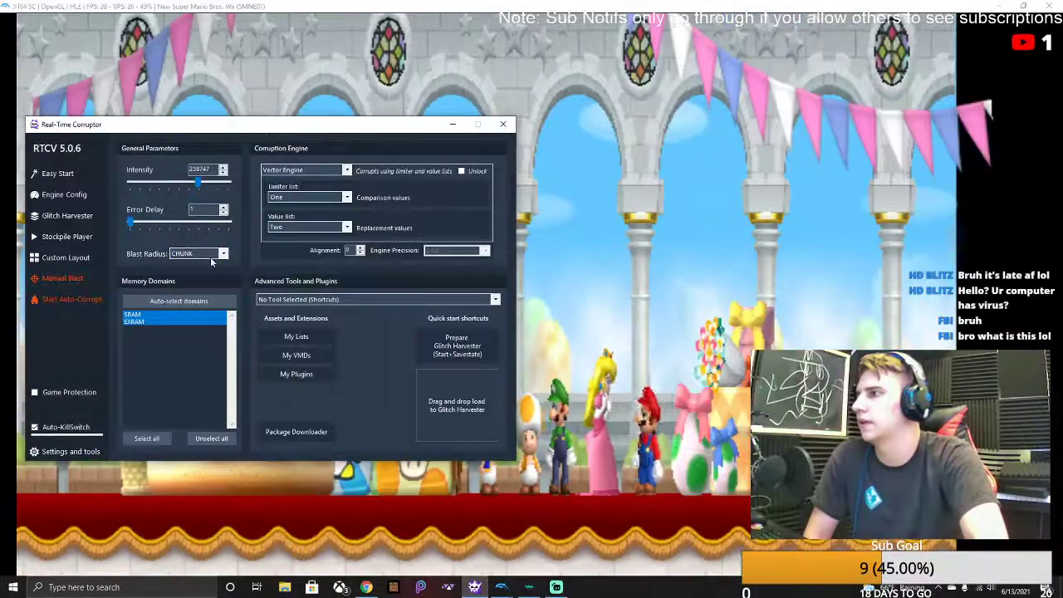
left_click(214, 255)
left_click(193, 292)
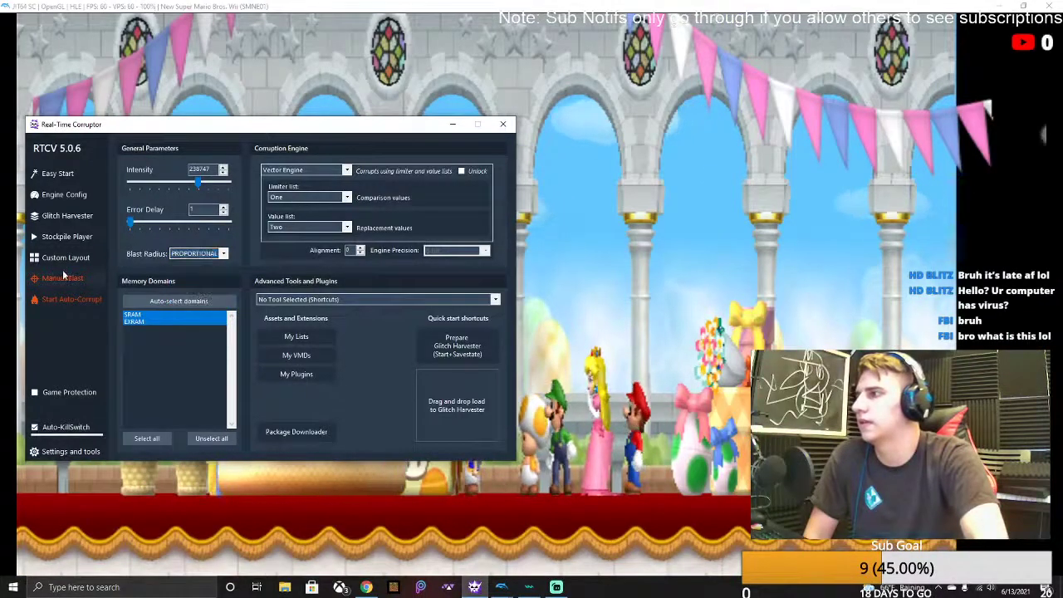
Set Blast Radius to SPREAD, then close the corruptor along with the corrupted game
left_click(183, 254)
left_click(179, 260)
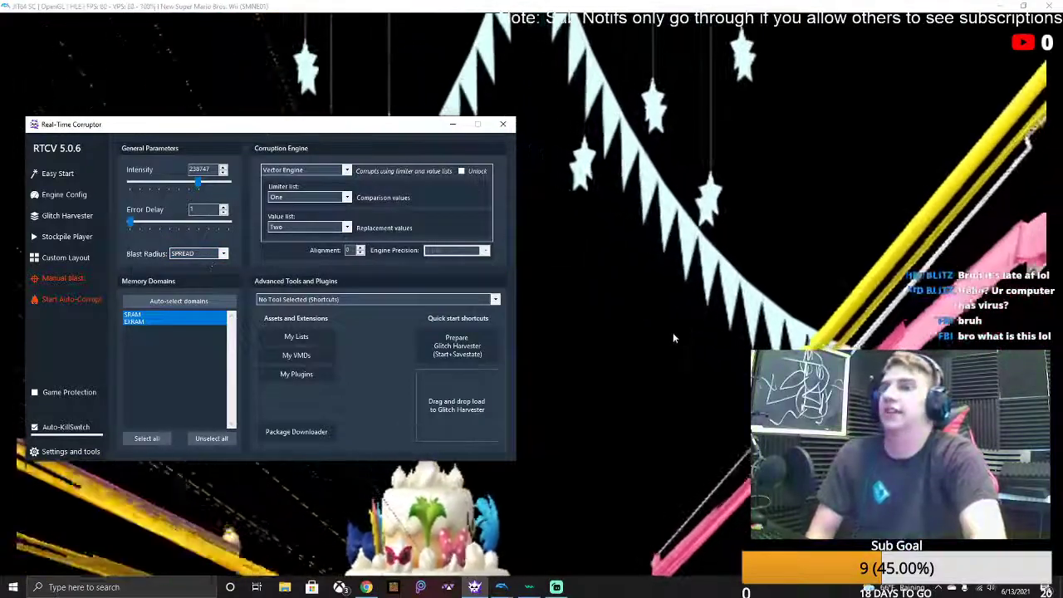
left_click(504, 126)
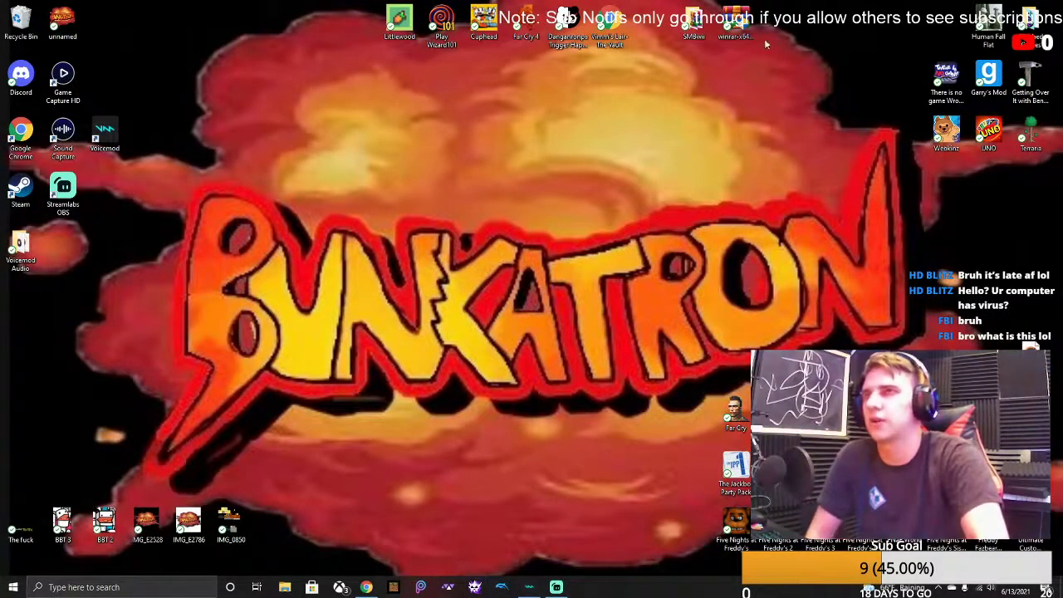
Move the WinRAR installer icon to the desktop centre, then briefly open and close RTC Launcher
left_click_drag(737, 19, 591, 207)
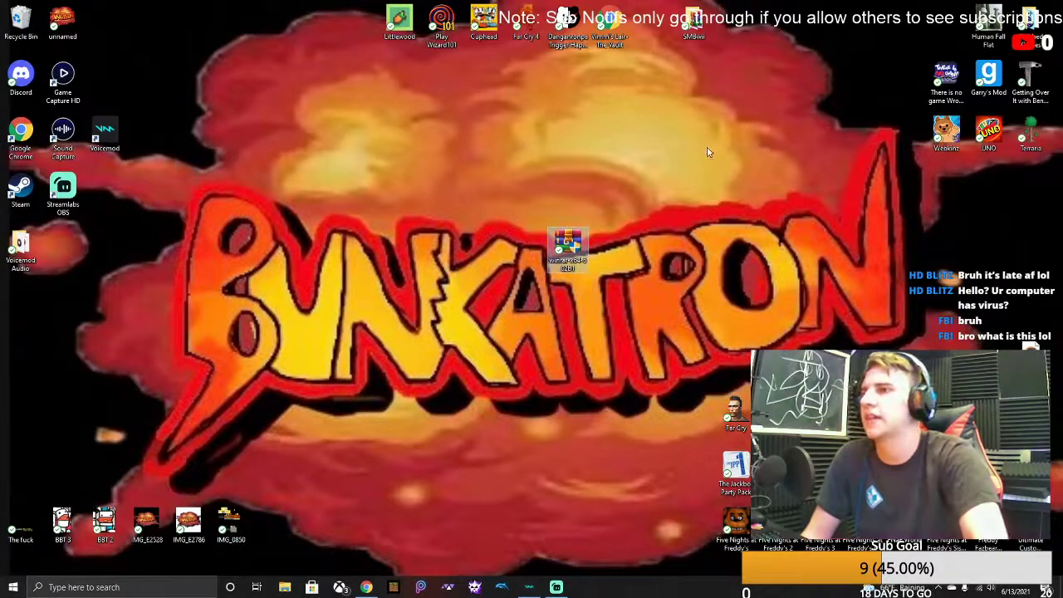
left_click(449, 588)
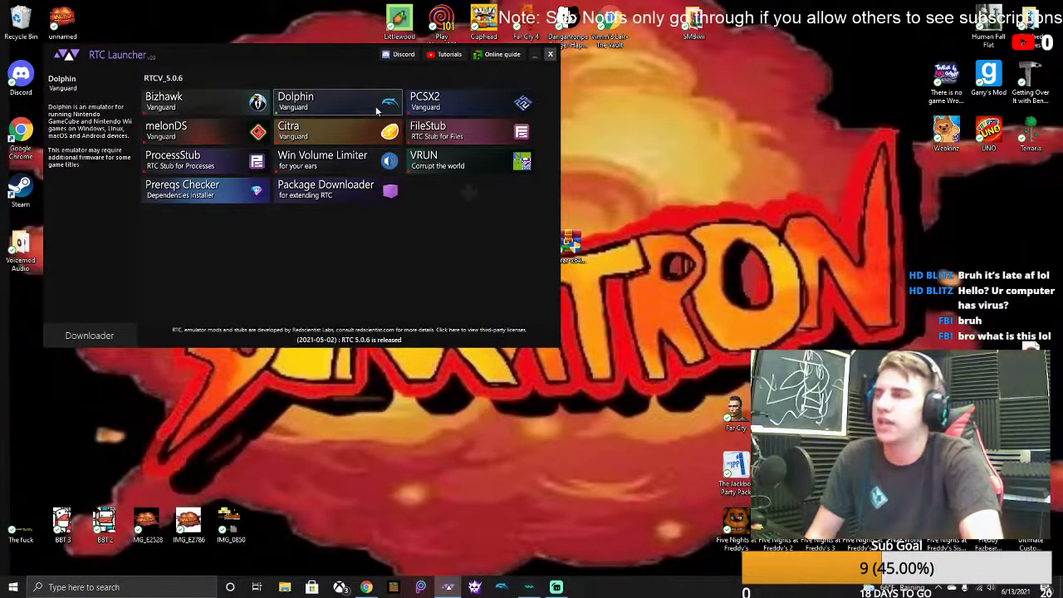
left_click(551, 55)
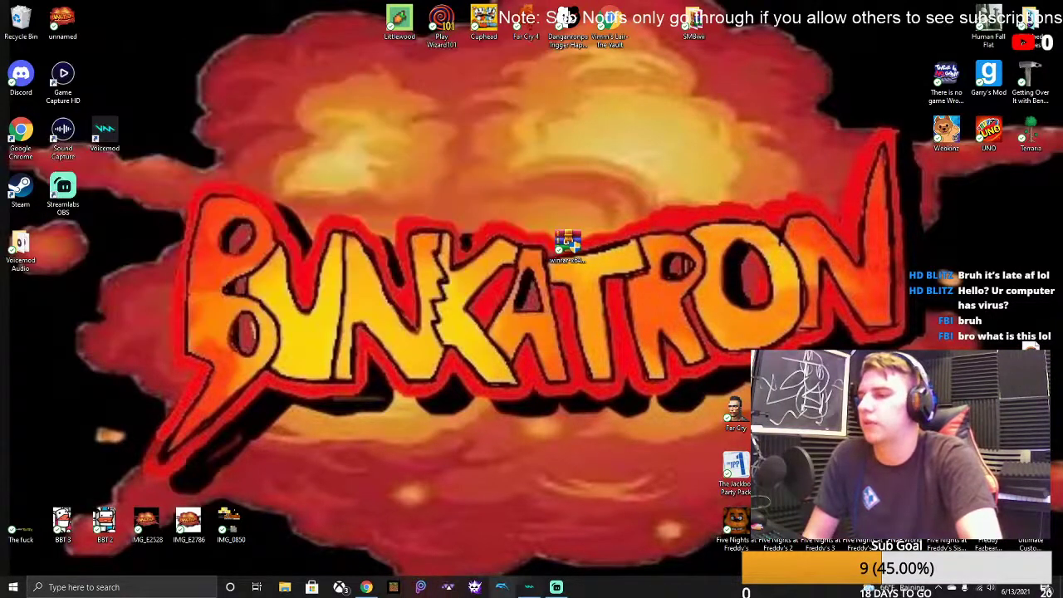
left_click(473, 588)
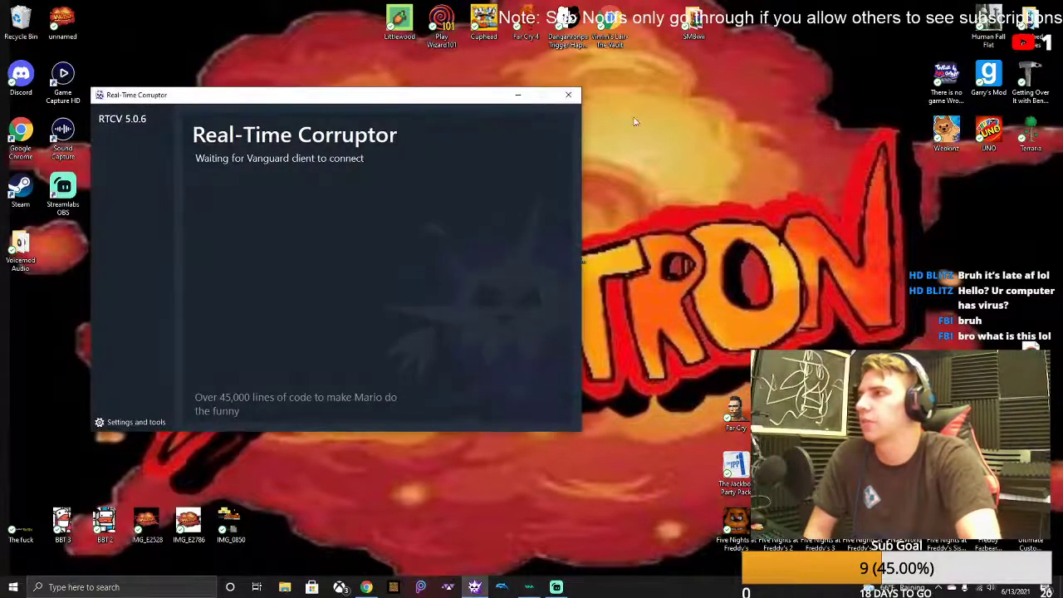
left_click(567, 94)
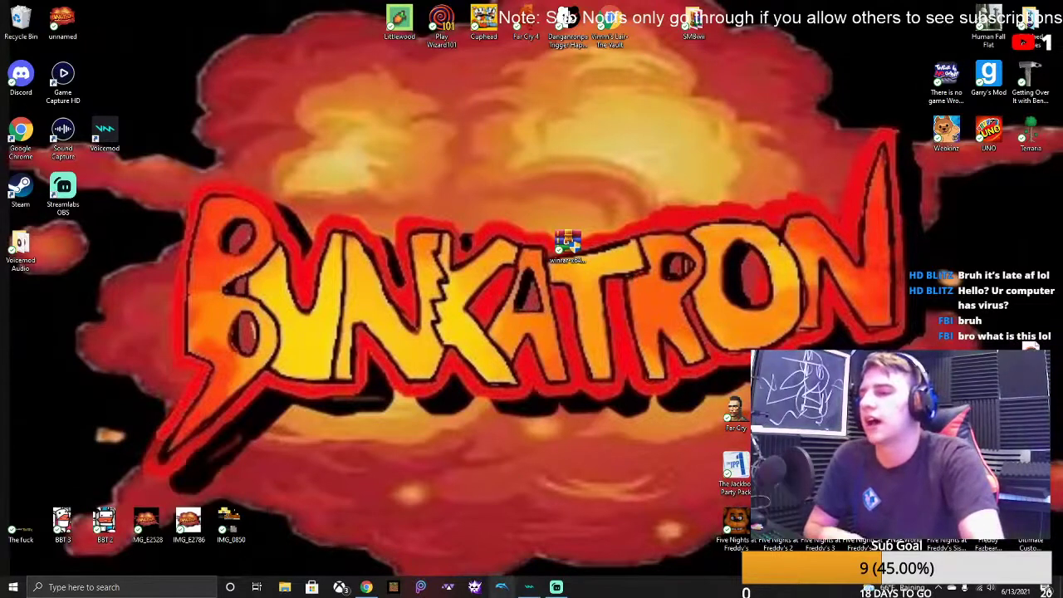
left_click(503, 587)
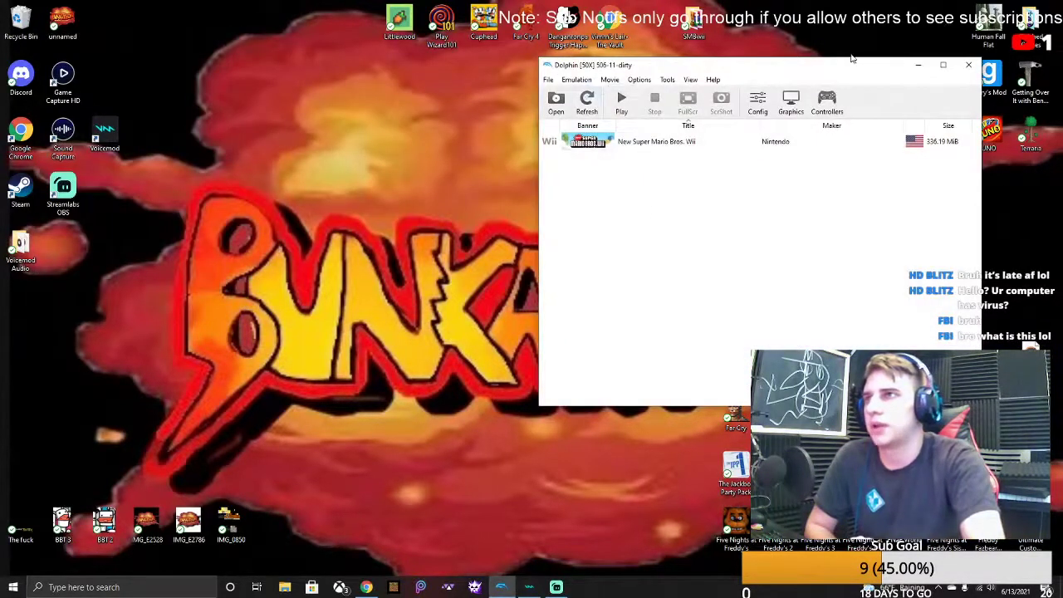
left_click(969, 66)
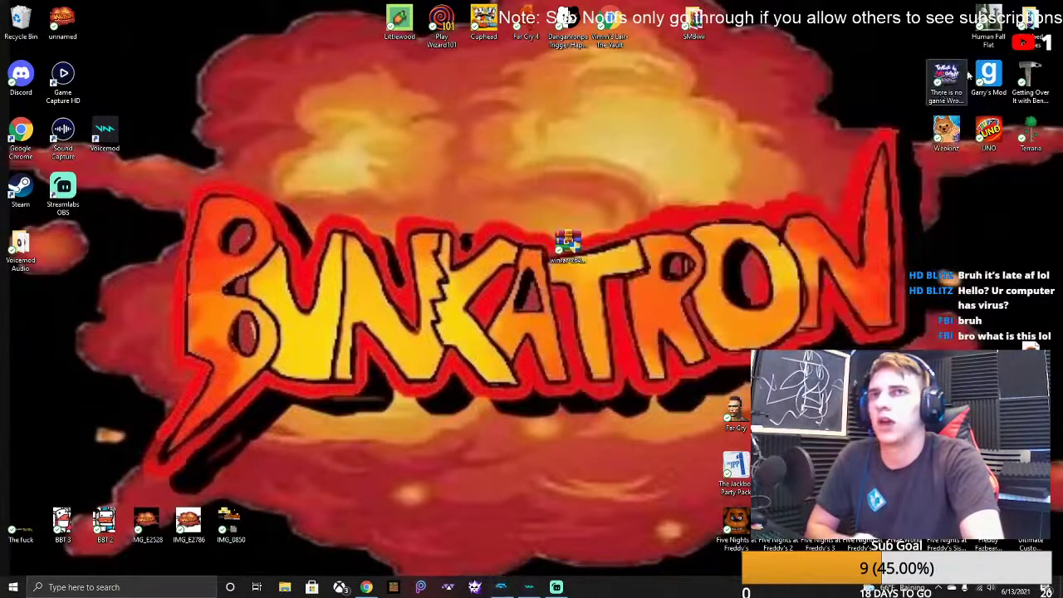
Launch Dolphin with the corruptor attached and switch the corruption engine to Vector Engine
left_click(448, 588)
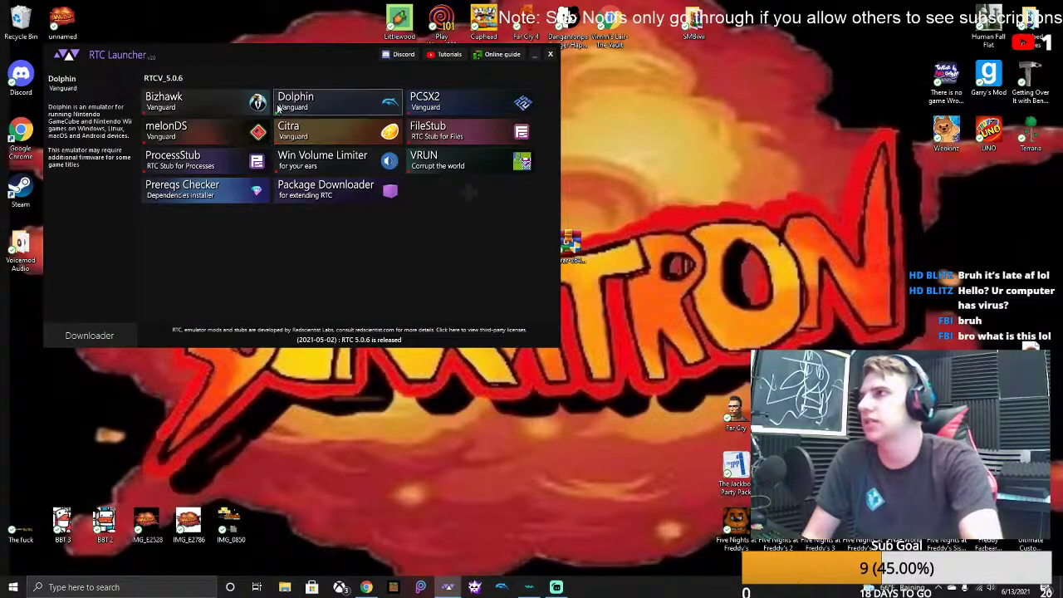
left_click(306, 107)
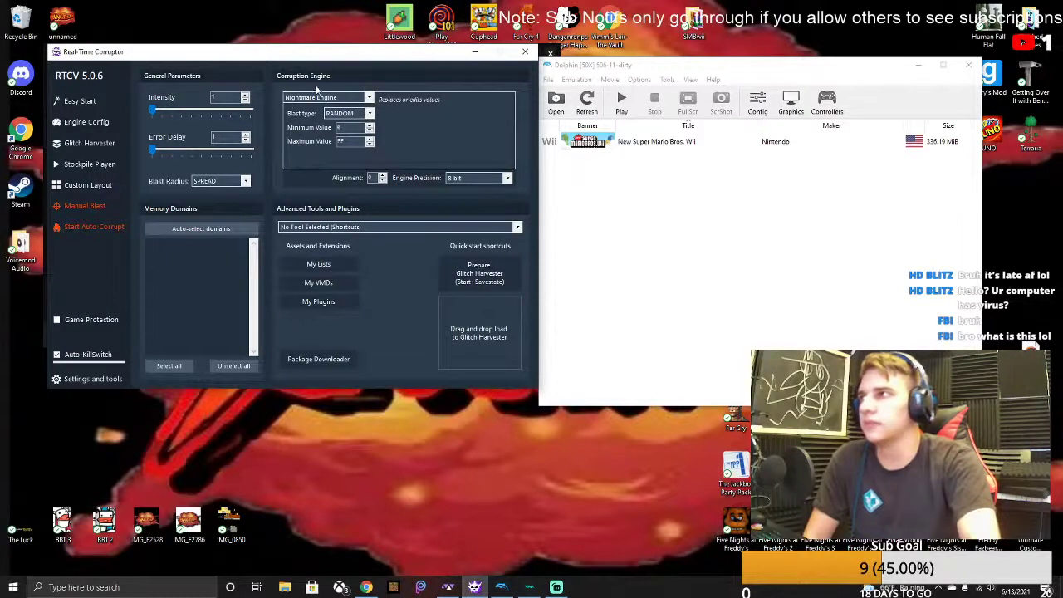
left_click(366, 100)
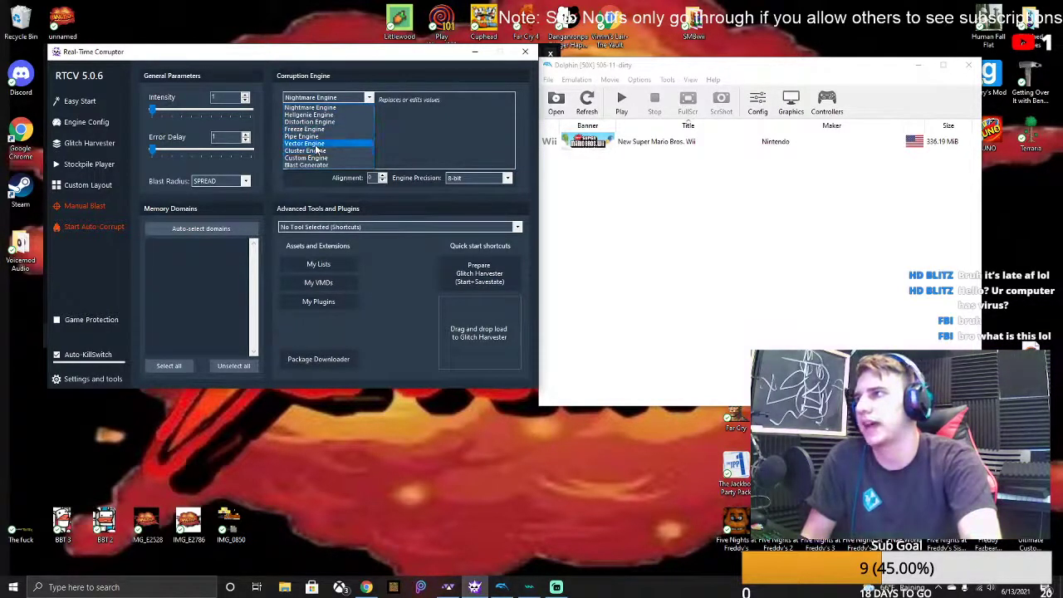
left_click(316, 144)
Set the Vector Engine limiter list to One and value list to Two
left_click(364, 126)
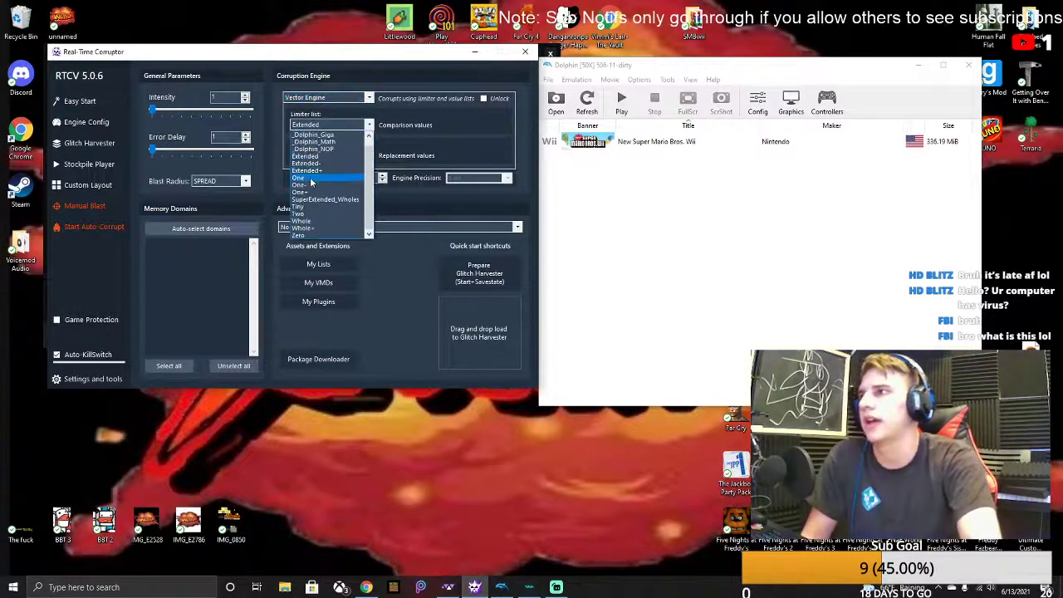
left_click(320, 176)
left_click(329, 156)
left_click(306, 247)
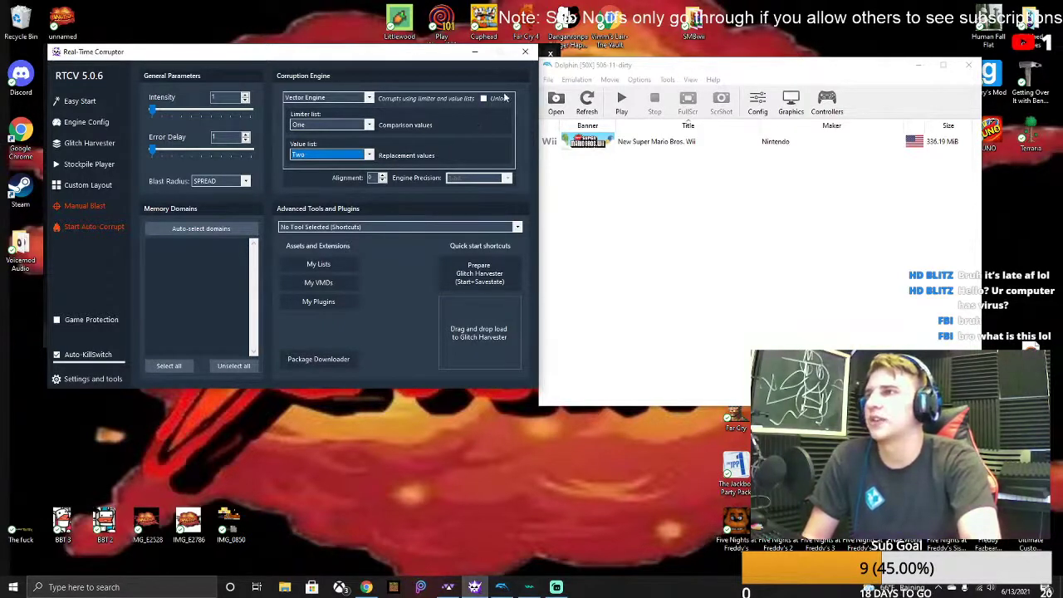
left_click_drag(682, 66, 650, 80)
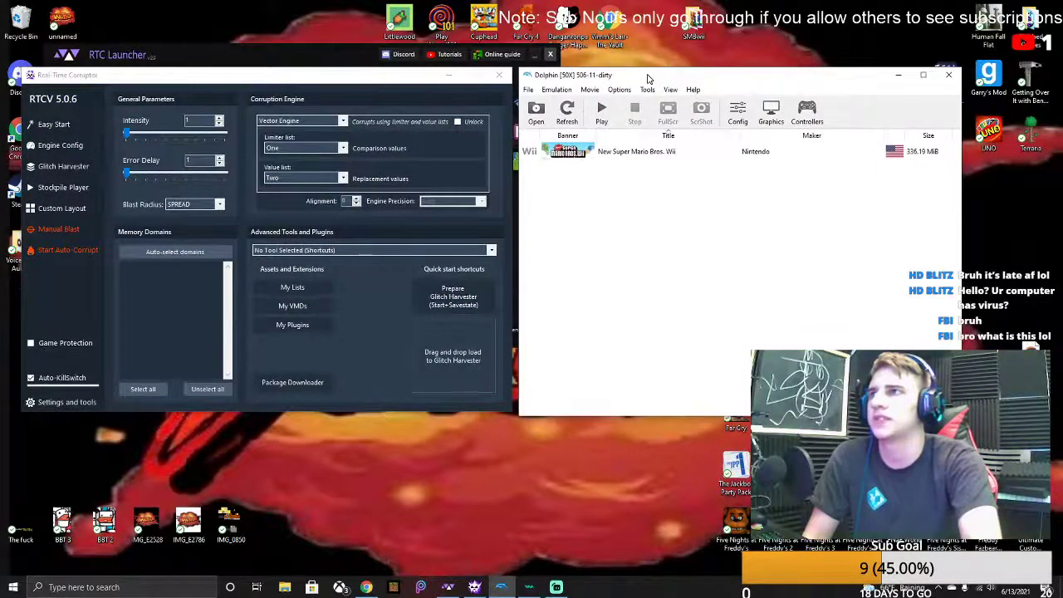
Close Dolphin, trigger the killswitch, then close the corruptor and RTC Launcher
left_click(950, 78)
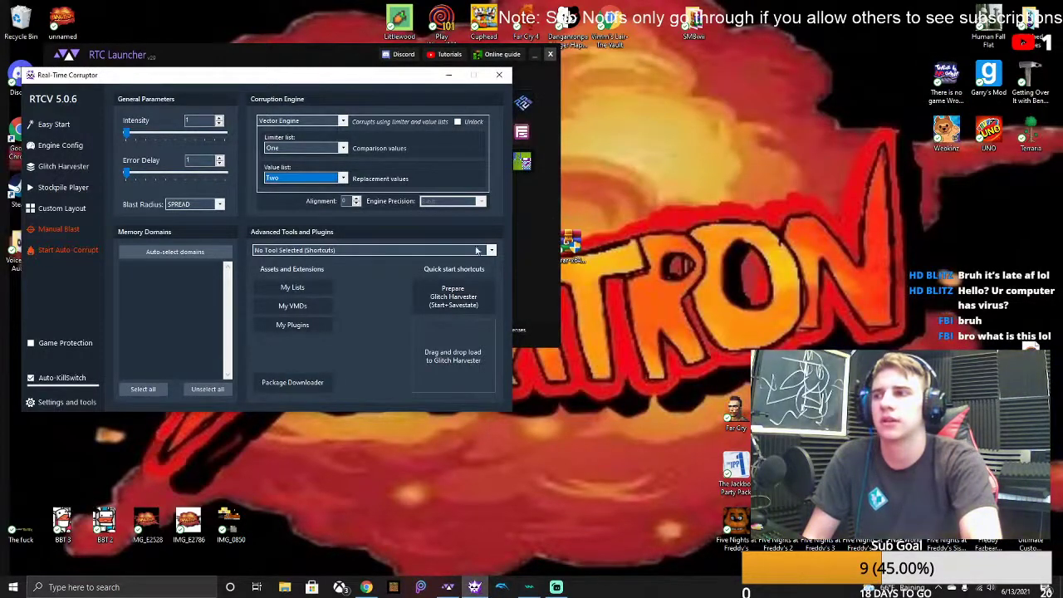
left_click(172, 173)
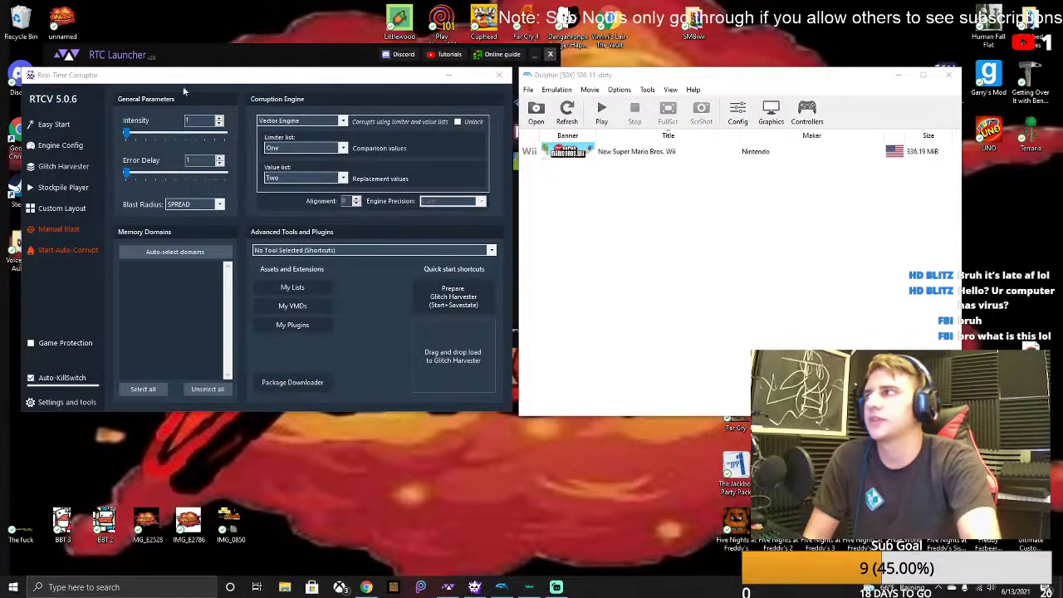
left_click(499, 76)
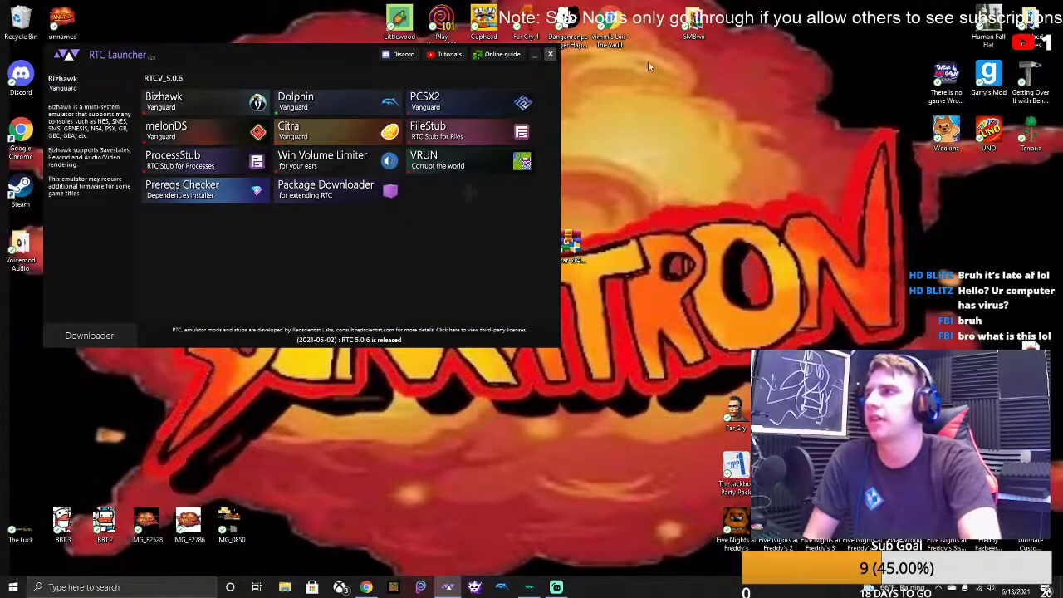
left_click(550, 54)
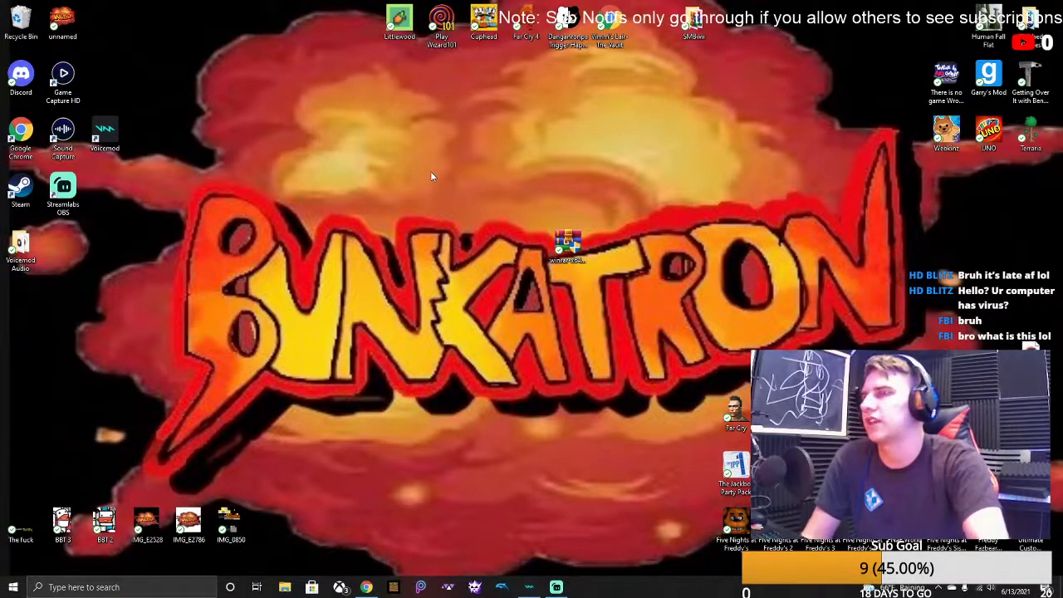
Open Vimm's Lair, close the New Super Mario Bros. Wii download tab, and close Chrome
double_click(609, 25)
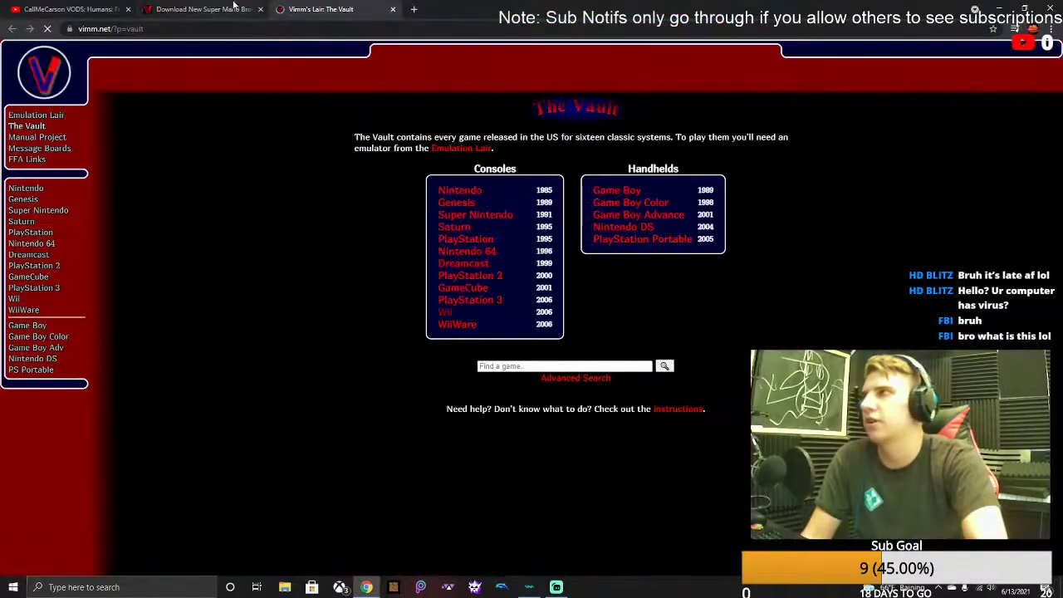
left_click(249, 9)
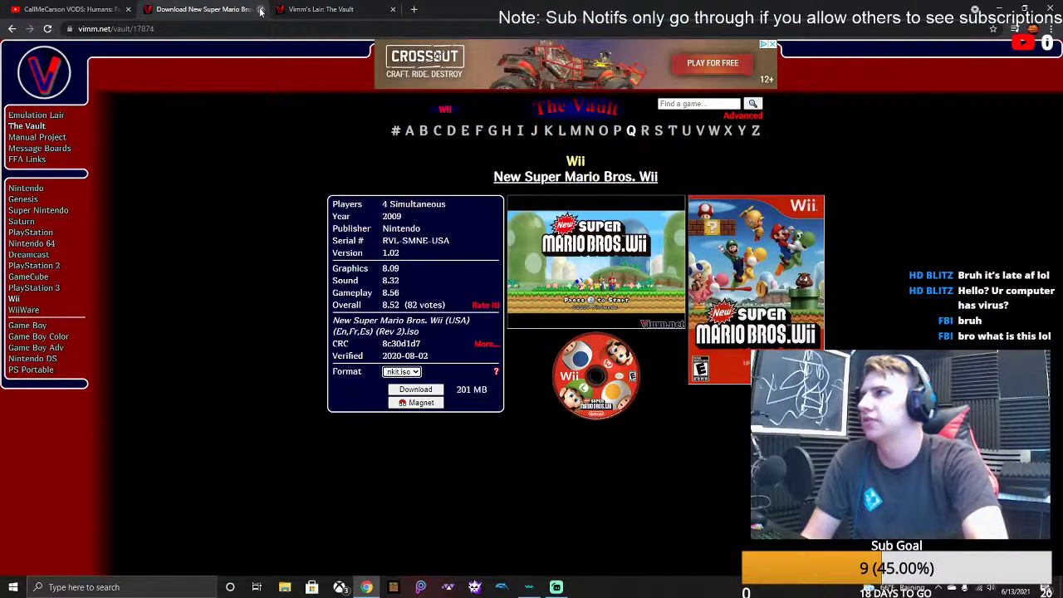
left_click(260, 9)
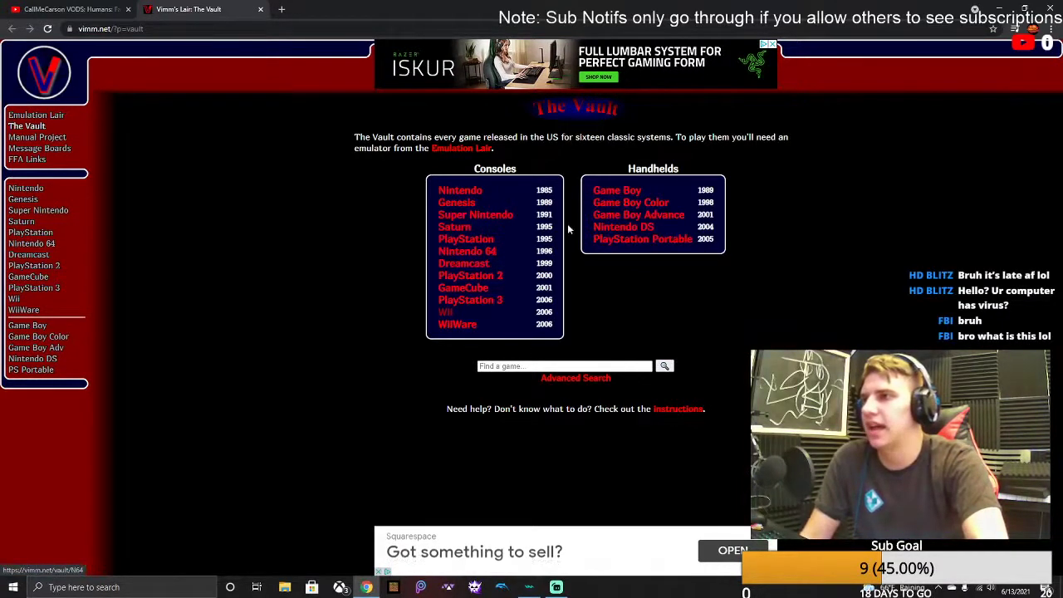
left_click(974, 9)
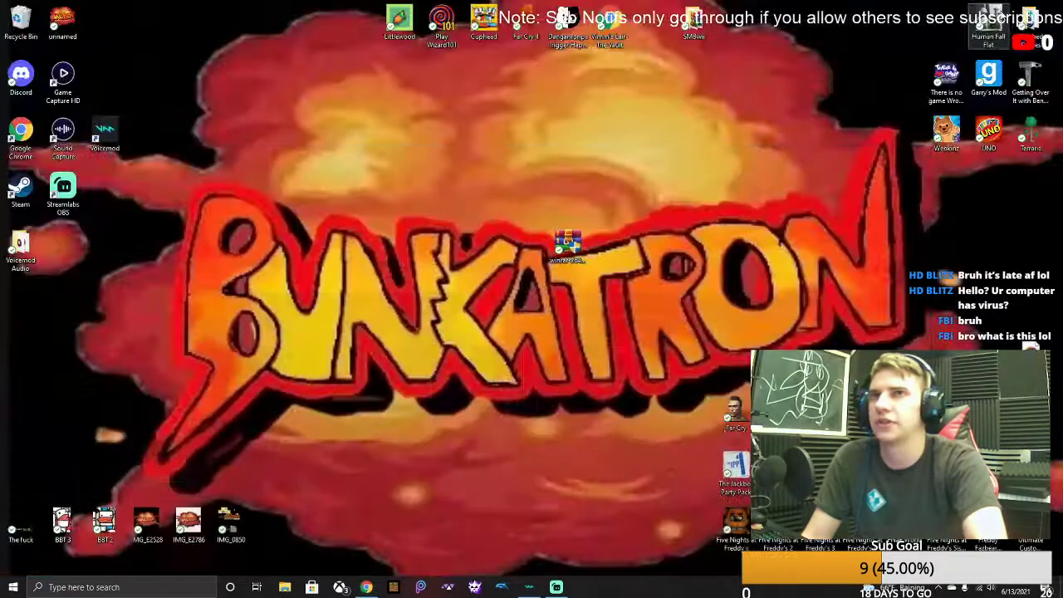
left_click(447, 587)
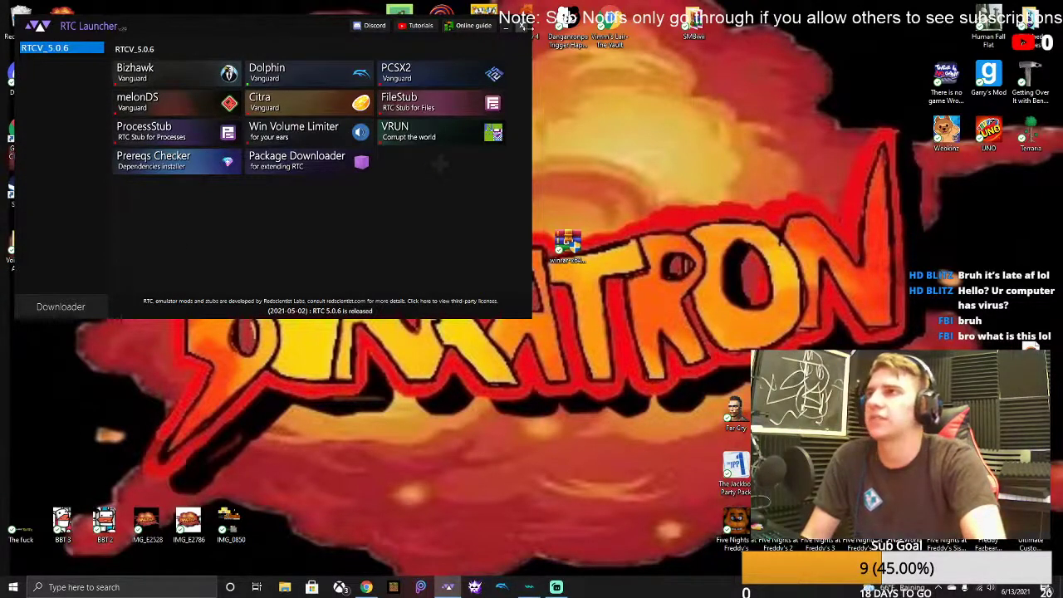
left_click(523, 28)
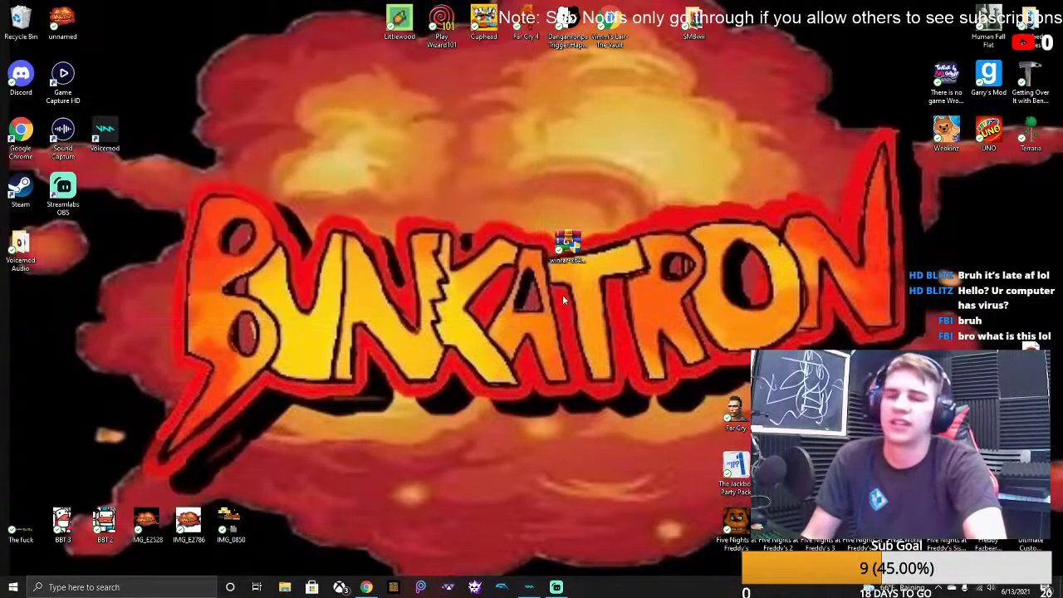